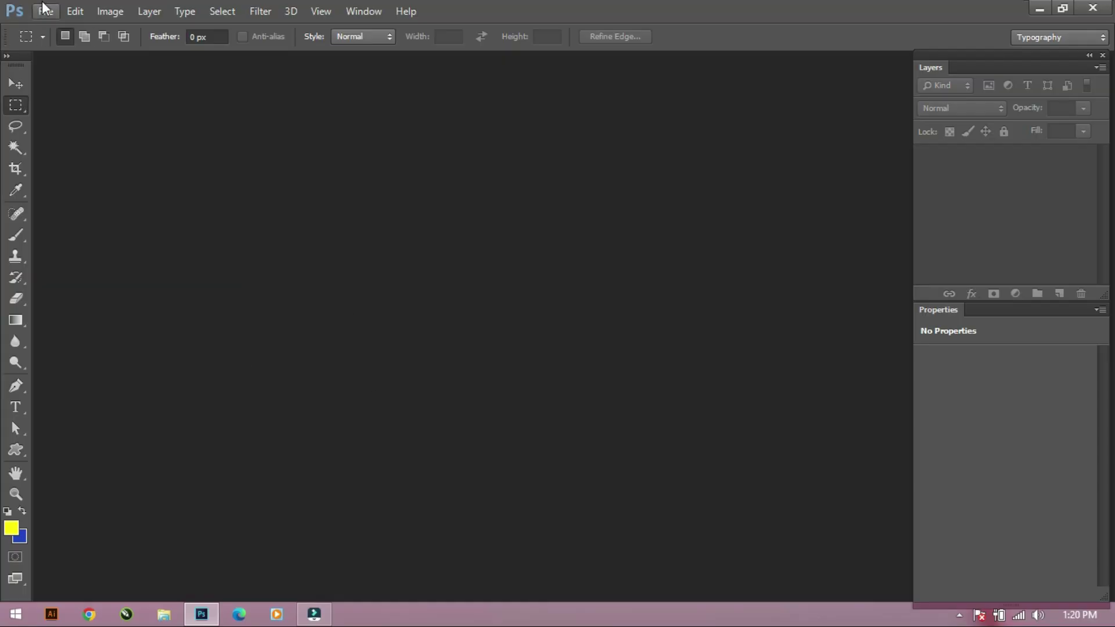
Create a new white 7 × 7 inch document at 30 pixels per inch.
{"action": "left_click", "coordinate": [43, 10]}
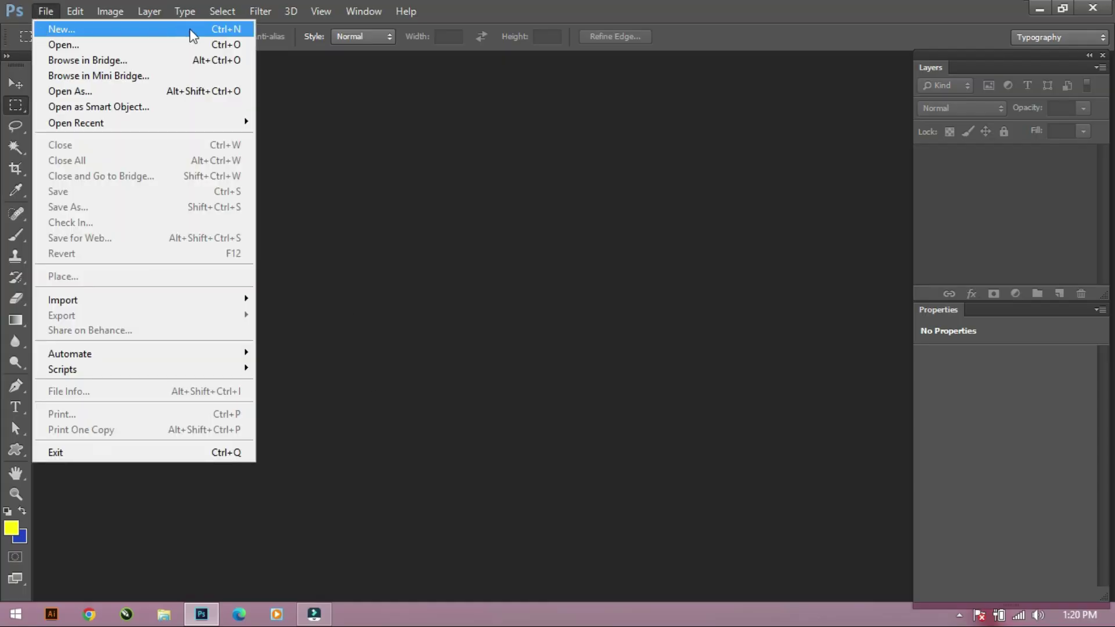
{"action": "left_click", "coordinate": [218, 27]}
{"action": "double_click", "coordinate": [395, 171]}
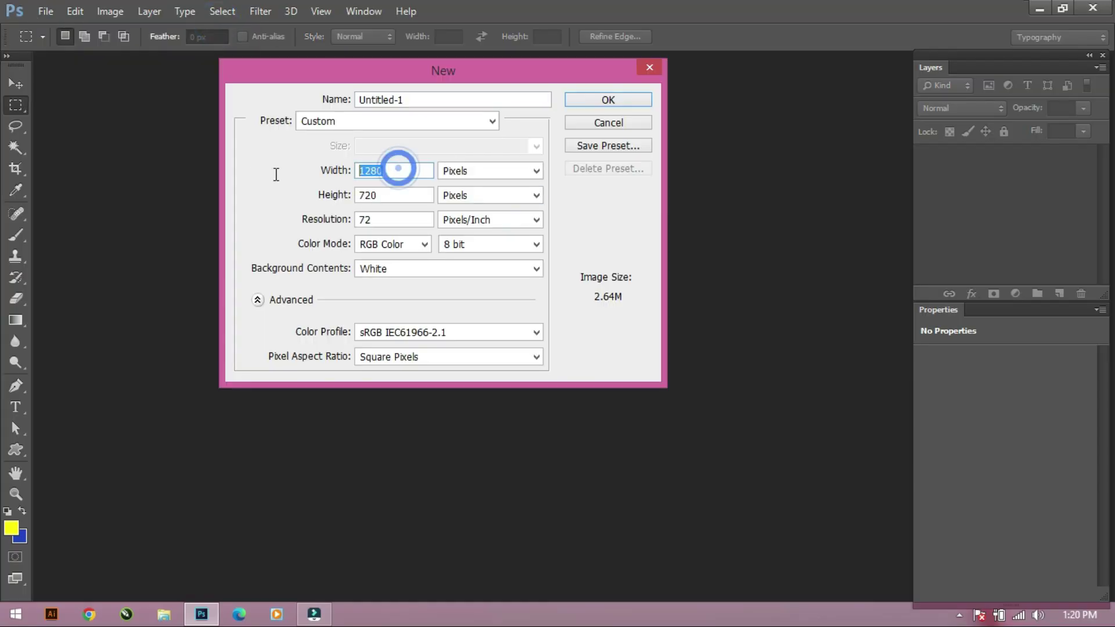
{"action": "left_click", "coordinate": [496, 177]}
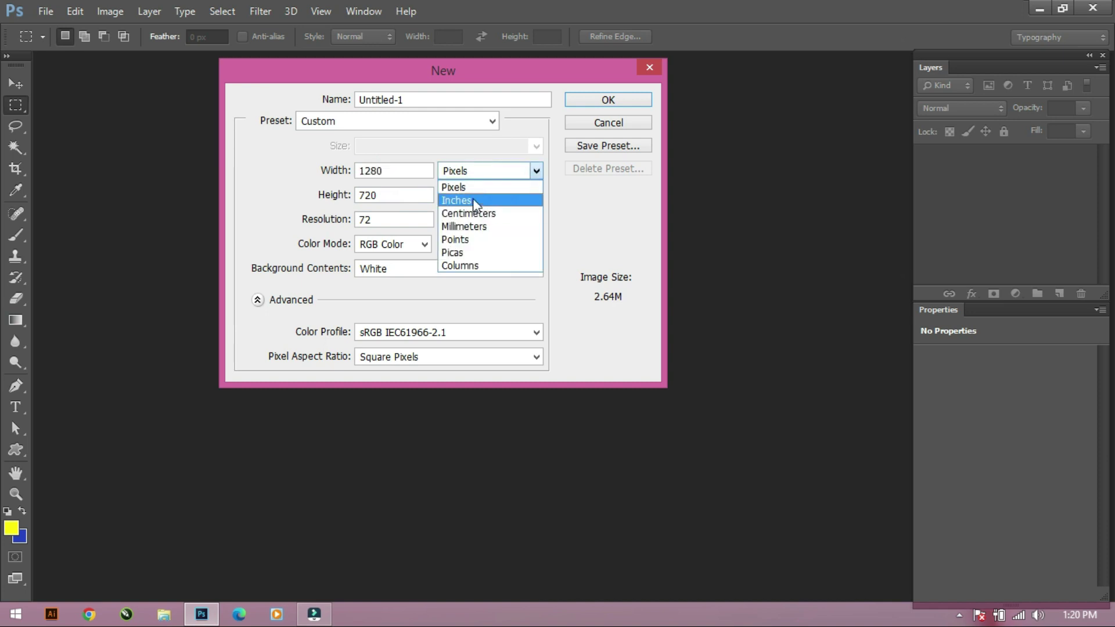
{"action": "left_click", "coordinate": [464, 199]}
{"action": "double_click", "coordinate": [379, 195]}
{"action": "type", "text": "7"}
{"action": "double_click", "coordinate": [382, 219]}
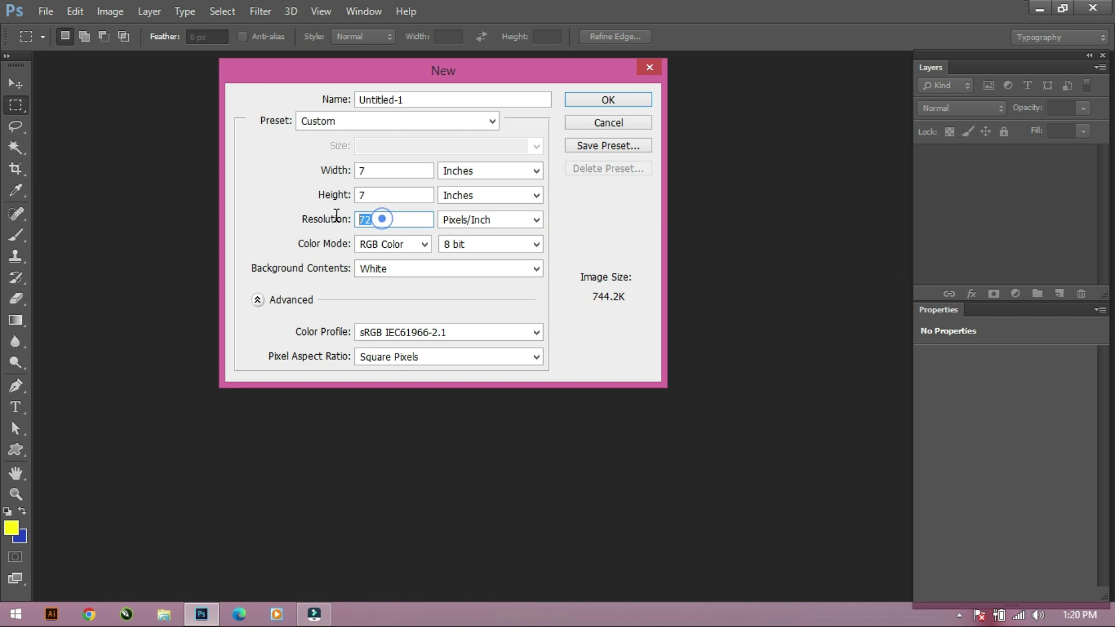
{"action": "type", "text": "30"}
{"action": "left_click", "coordinate": [619, 103]}
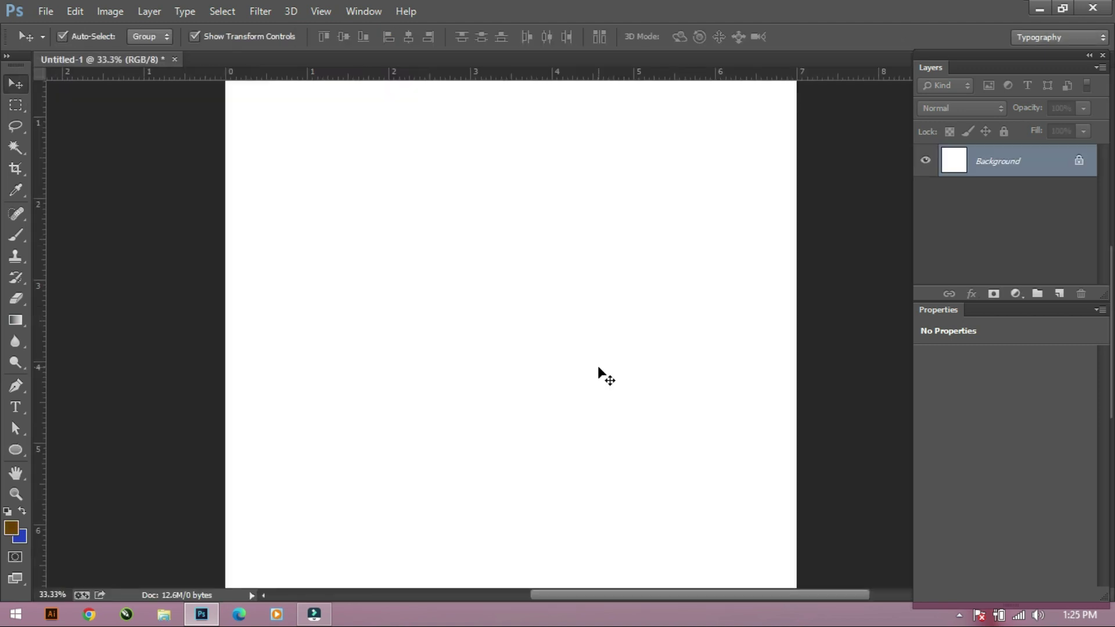
Draw a circle near the canvas centre and nudge it slightly left.
{"action": "left_click", "coordinate": [15, 450]}
{"action": "left_click_drag", "start_coordinate": [487, 295], "coordinate": [568, 370]}
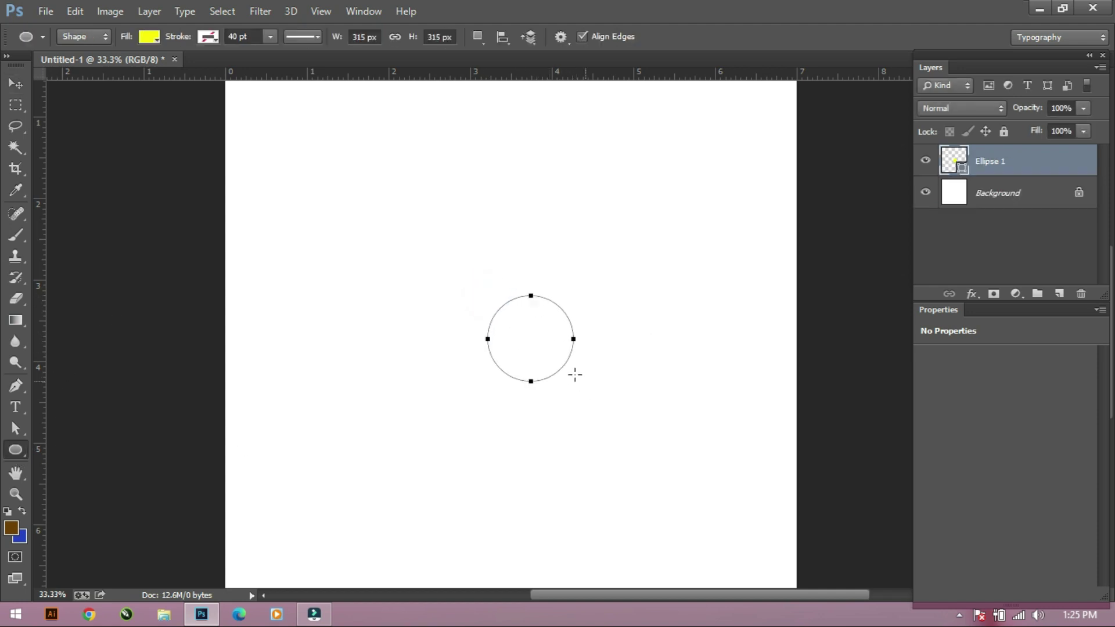
{"action": "key", "text": "ctrl+t"}
{"action": "mouse_move", "coordinate": [541, 356]}
{"action": "left_mouse_down"}
{"action": "mouse_move", "coordinate": [491, 348]}
{"action": "mouse_move", "coordinate": [505, 350]}
{"action": "left_mouse_up"}
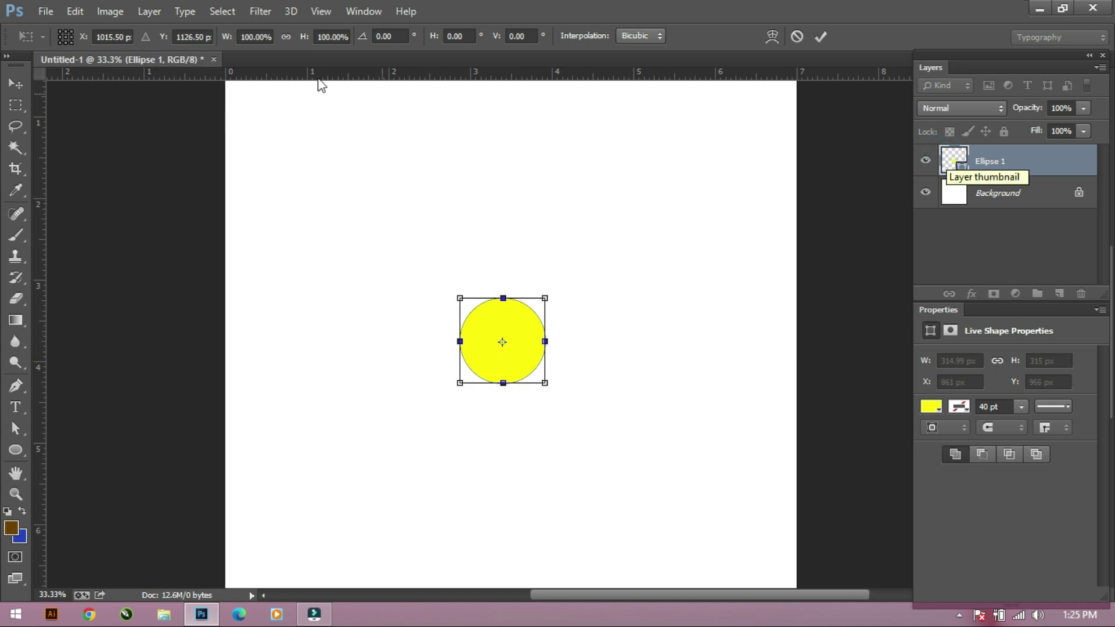
{"action": "left_click", "coordinate": [11, 86]}
{"action": "left_click", "coordinate": [467, 243]}
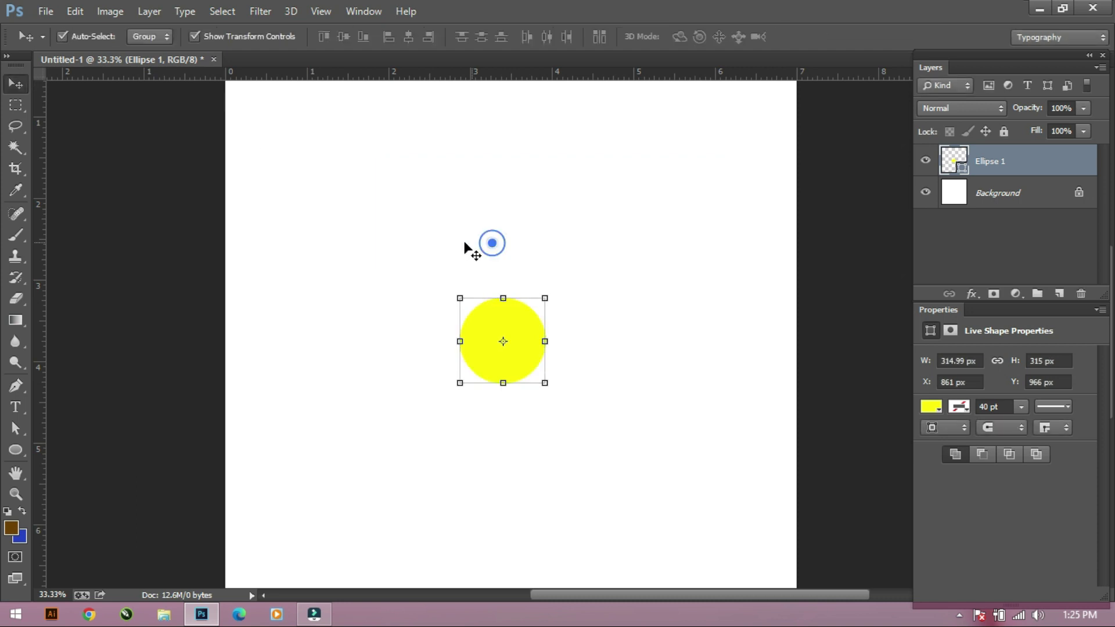
{"action": "left_click", "coordinate": [194, 36]}
Fill the circle dark olive brown and move it slightly higher.
{"action": "double_click", "coordinate": [953, 161]}
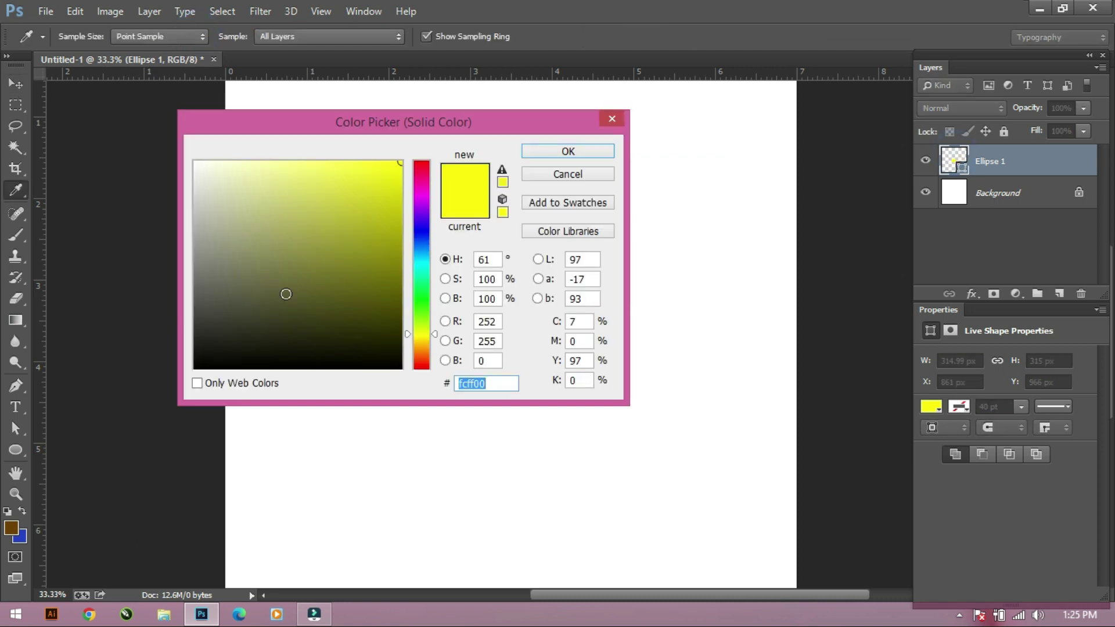
{"action": "left_click_drag", "start_coordinate": [424, 248], "coordinate": [421, 343]}
{"action": "left_click_drag", "start_coordinate": [400, 226], "coordinate": [421, 287]}
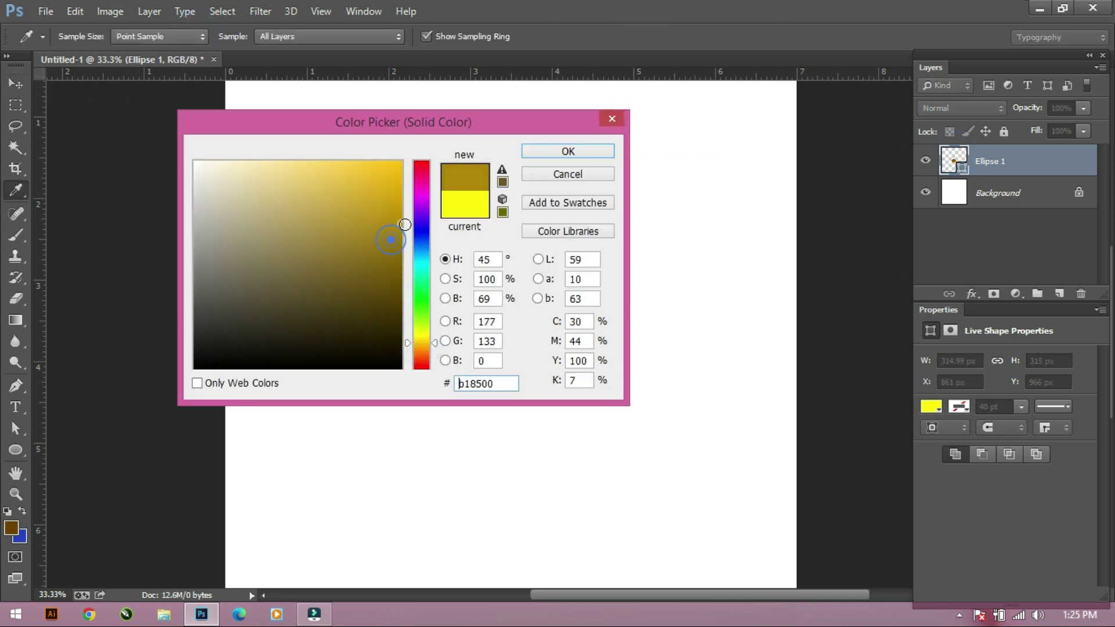
{"action": "left_click", "coordinate": [597, 149]}
{"action": "left_click_drag", "start_coordinate": [478, 336], "coordinate": [480, 320]}
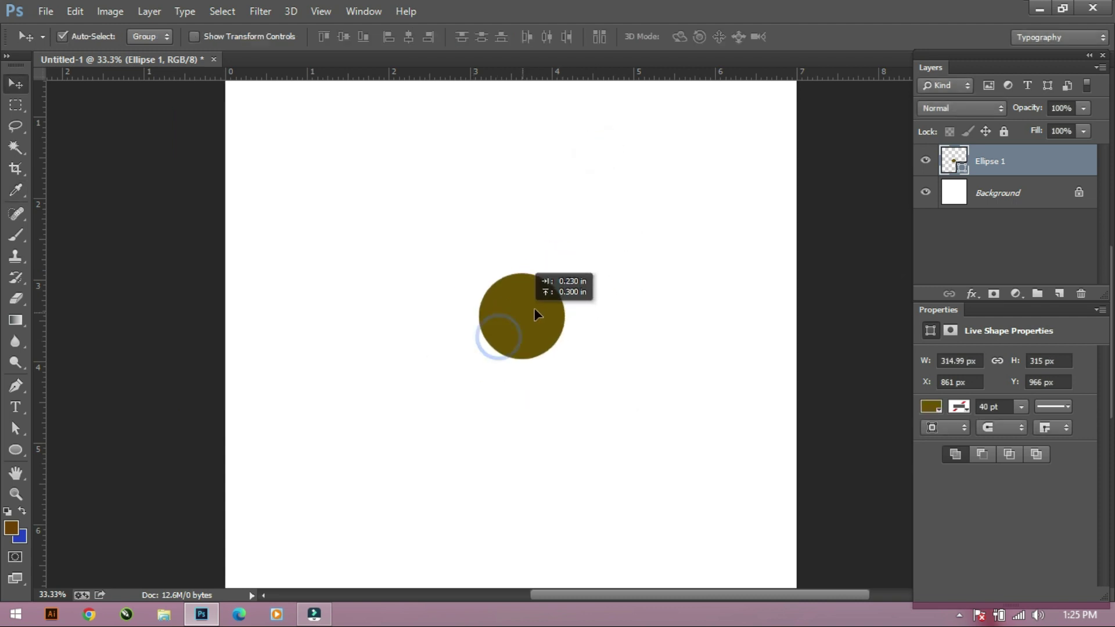
{"action": "left_click", "coordinate": [22, 385]}
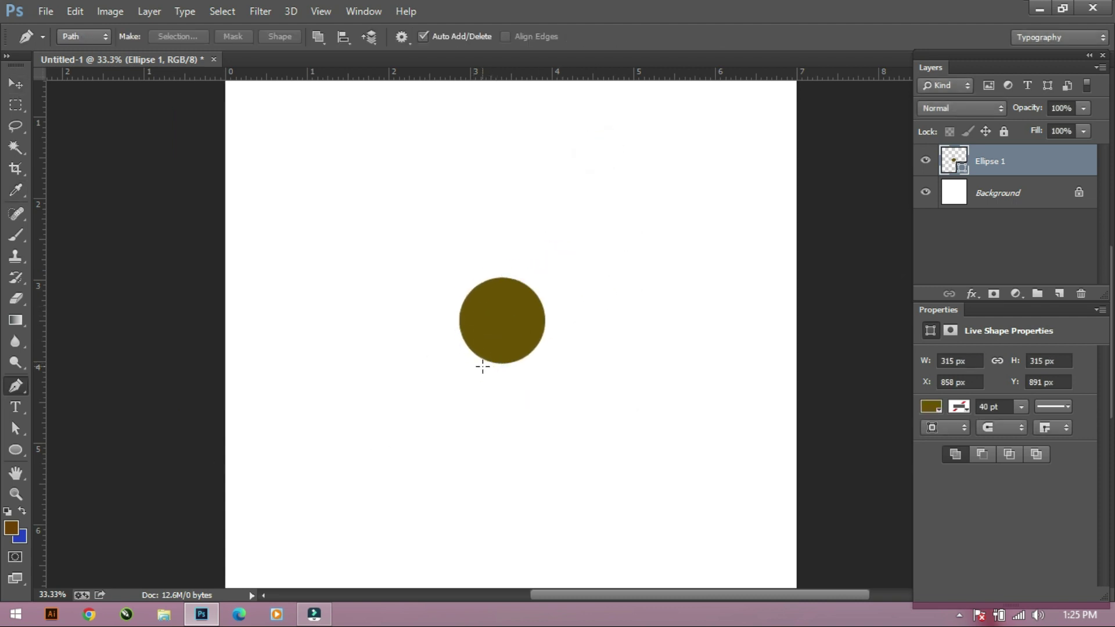
Set the Pen tool to Shape mode, show the grid, zoom in, and nudge the circle.
{"action": "left_click", "coordinate": [82, 36]}
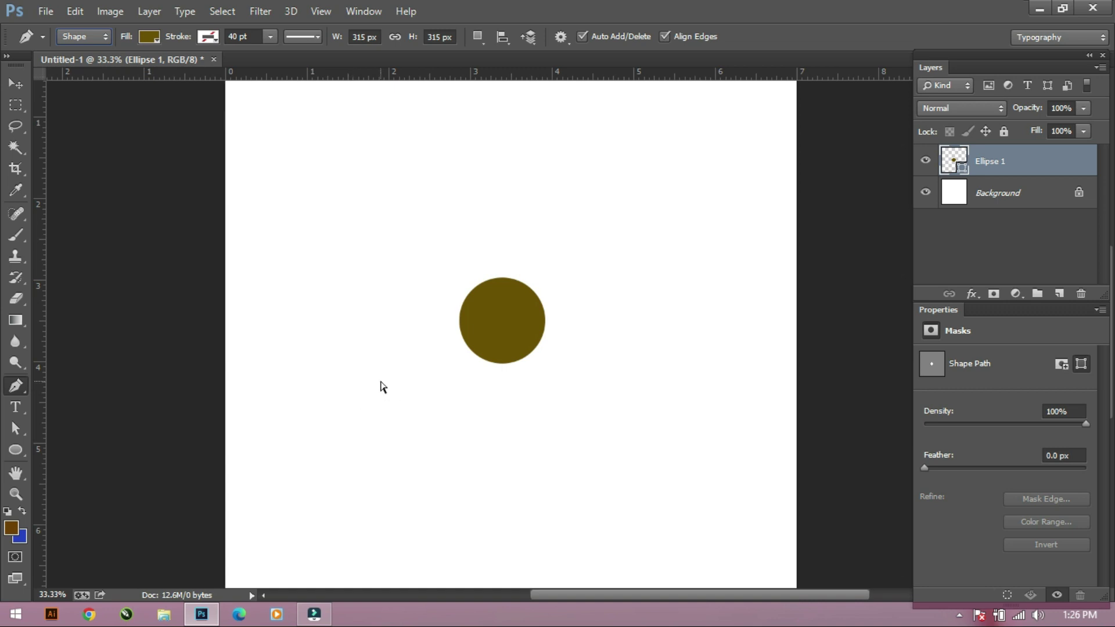
{"action": "left_click", "coordinate": [18, 88]}
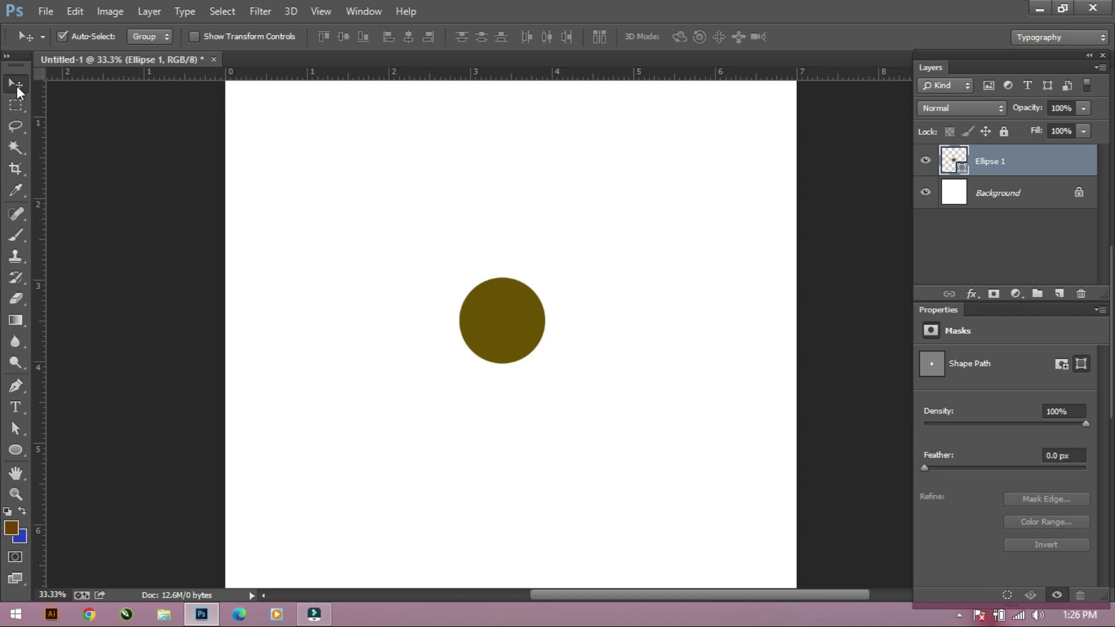
{"action": "key", "text": "ctrl+apostrophe"}
{"action": "key", "text": "ctrl+plus"}
{"action": "key", "text": "ctrl+plus"}
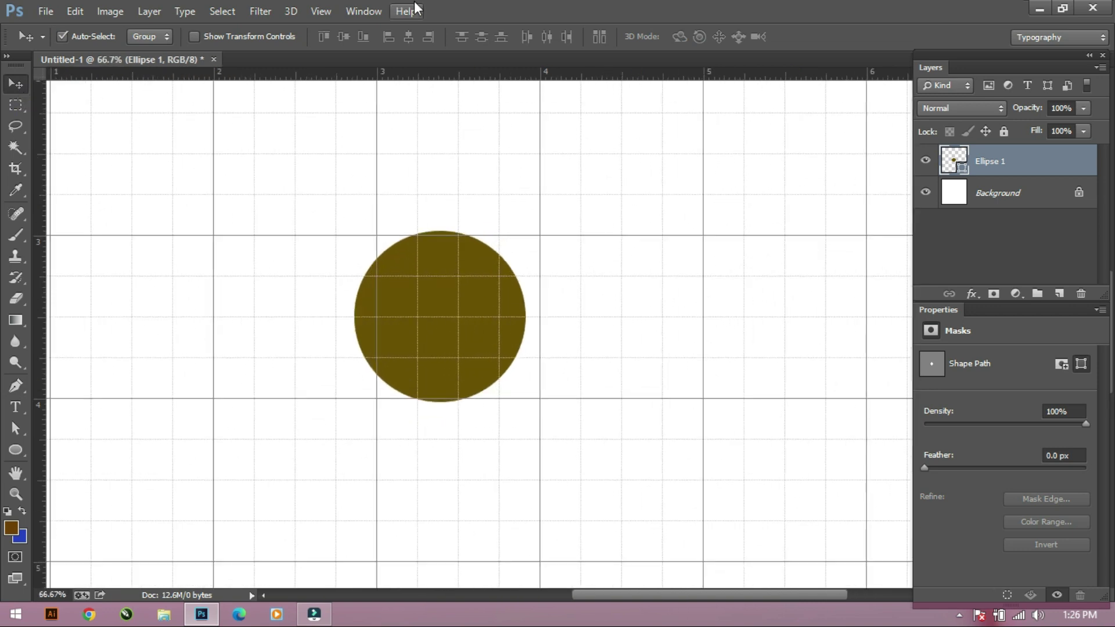
{"action": "left_click_drag", "start_coordinate": [406, 214], "coordinate": [346, 410]}
{"action": "left_click_drag", "start_coordinate": [404, 470], "coordinate": [419, 476]}
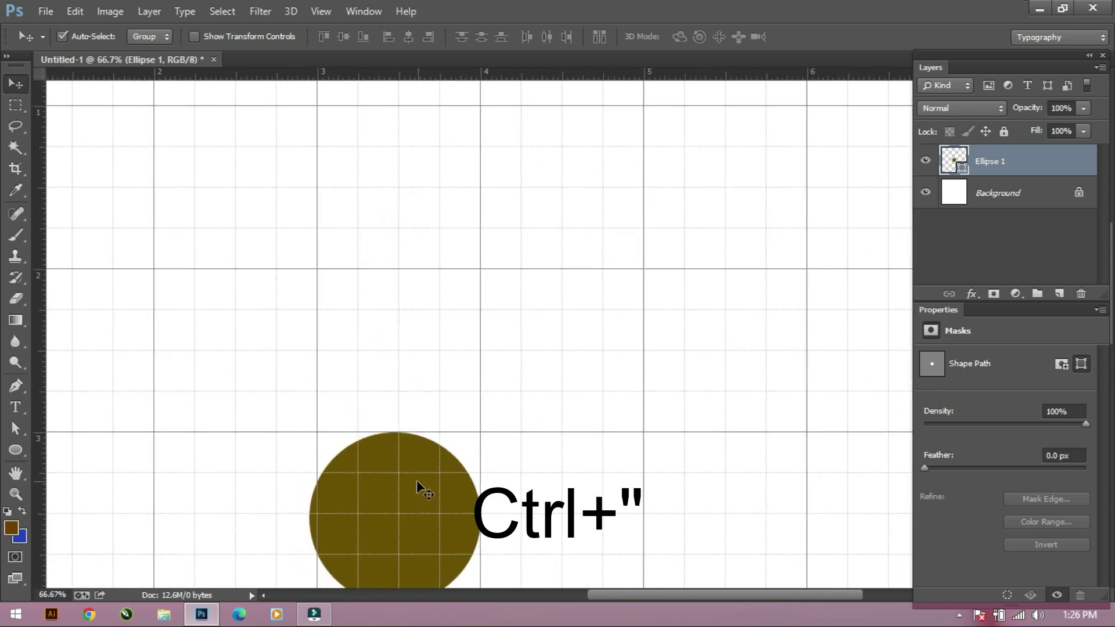
Draw a pointed, curved petal outline rising from the circle's top.
{"action": "left_click", "coordinate": [16, 386]}
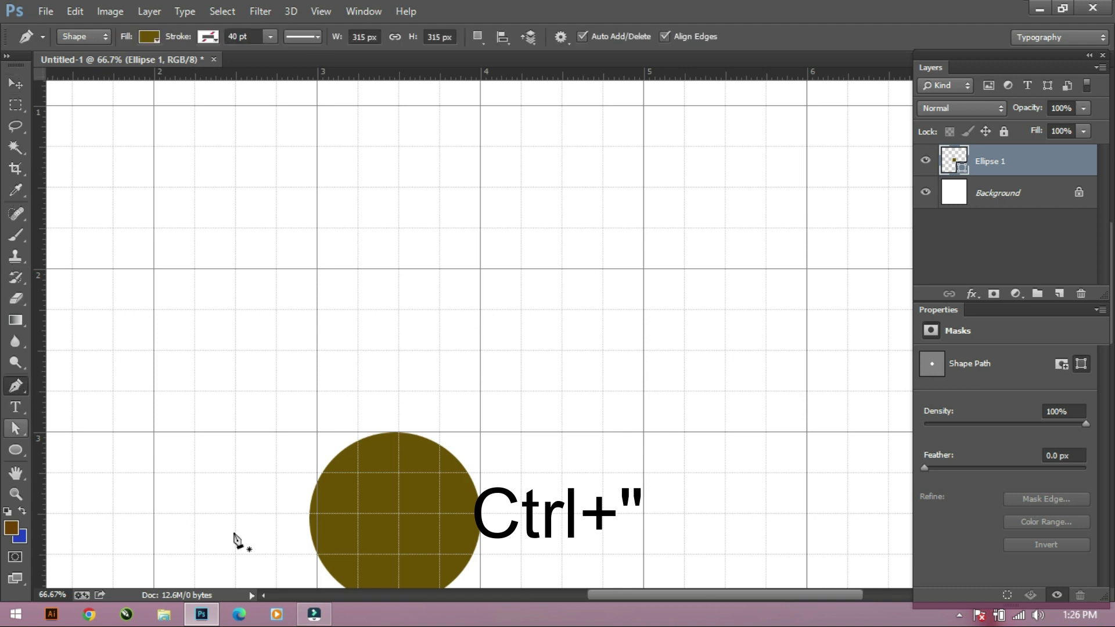
{"action": "left_click", "coordinate": [400, 433]}
{"action": "mouse_move", "coordinate": [399, 308]}
{"action": "left_mouse_down"}
{"action": "mouse_move", "coordinate": [456, 251]}
{"action": "mouse_move", "coordinate": [440, 261]}
{"action": "left_mouse_up"}
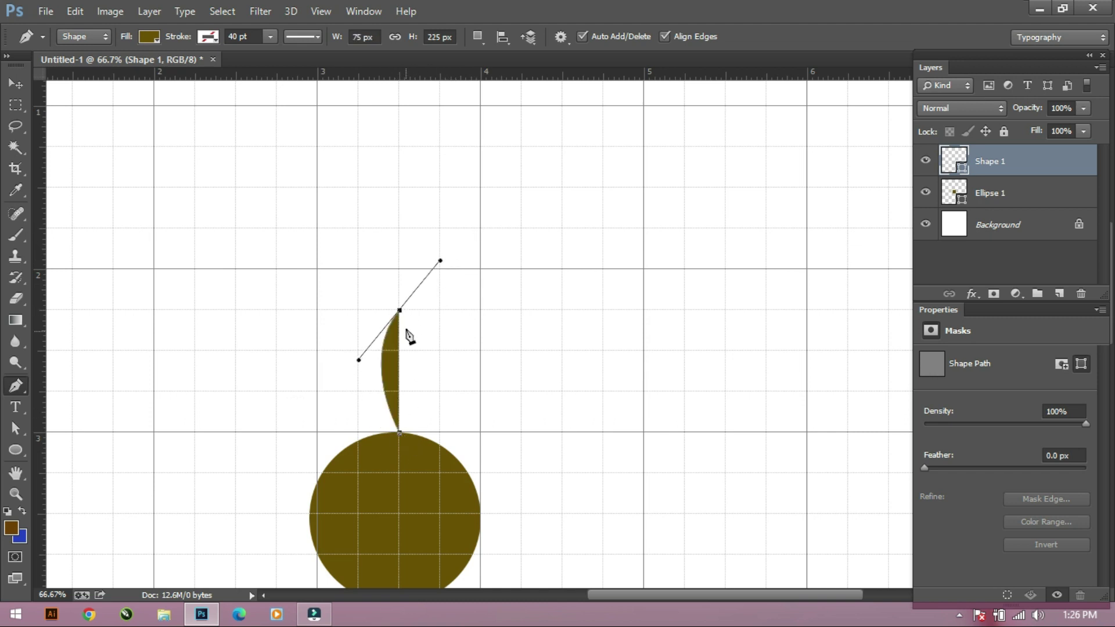
{"action": "left_click_drag", "start_coordinate": [399, 433], "coordinate": [362, 490]}
{"action": "left_click_drag", "start_coordinate": [362, 490], "coordinate": [368, 497]}
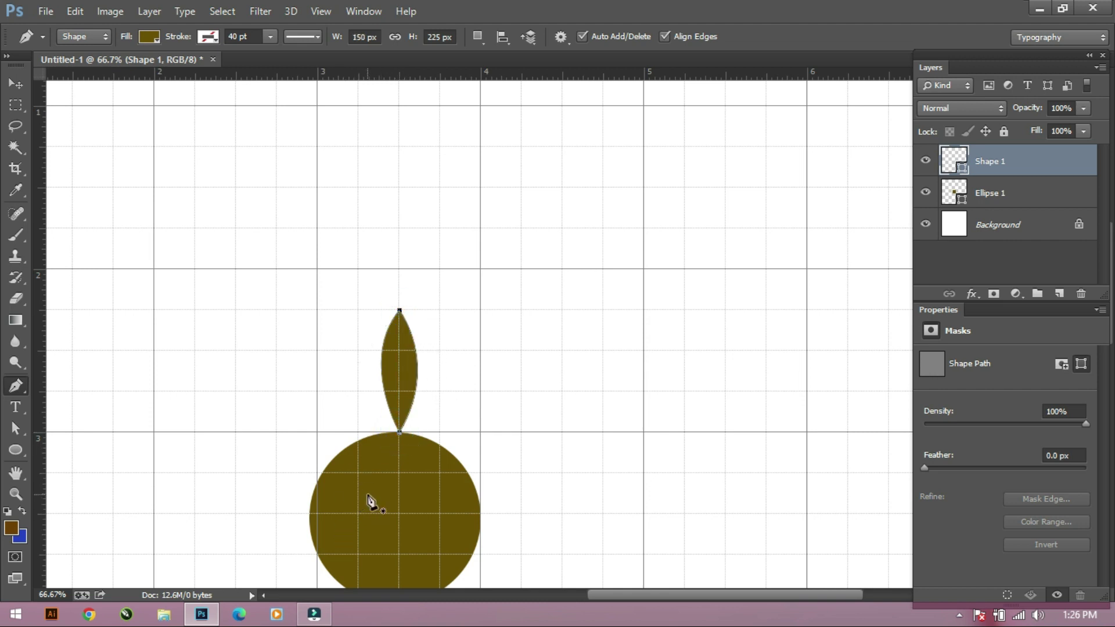
{"action": "left_click", "coordinate": [23, 84]}
Make the petal bright yellow and enlarge it.
{"action": "double_click", "coordinate": [957, 153]}
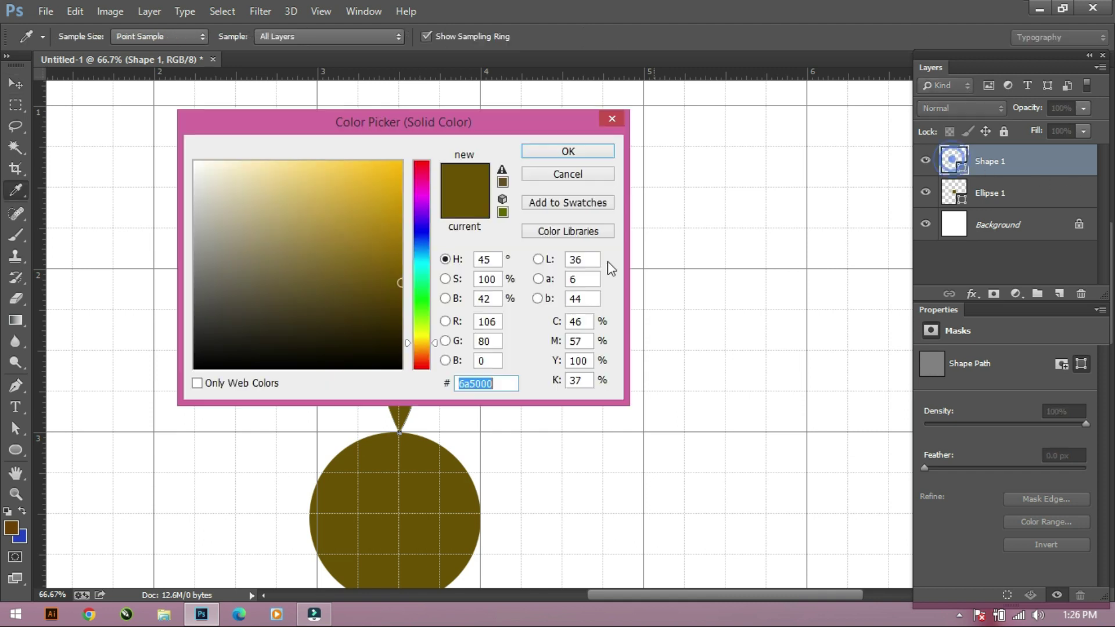
{"action": "left_click_drag", "start_coordinate": [420, 351], "coordinate": [419, 337]}
{"action": "left_click", "coordinate": [351, 211]}
{"action": "left_click", "coordinate": [542, 152]}
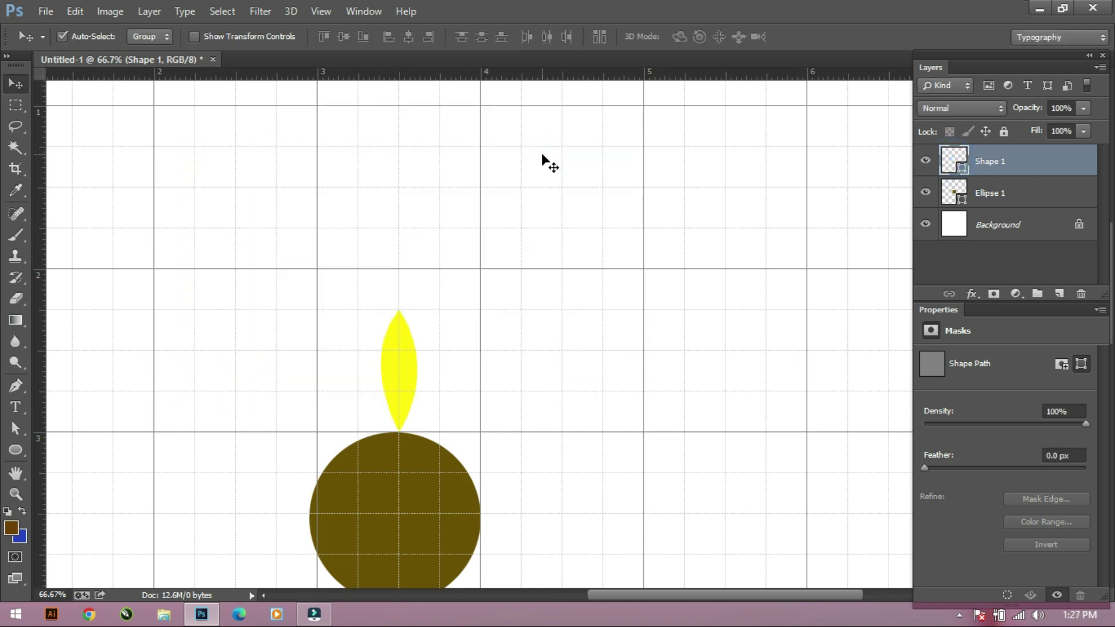
{"action": "key", "text": "ctrl+t"}
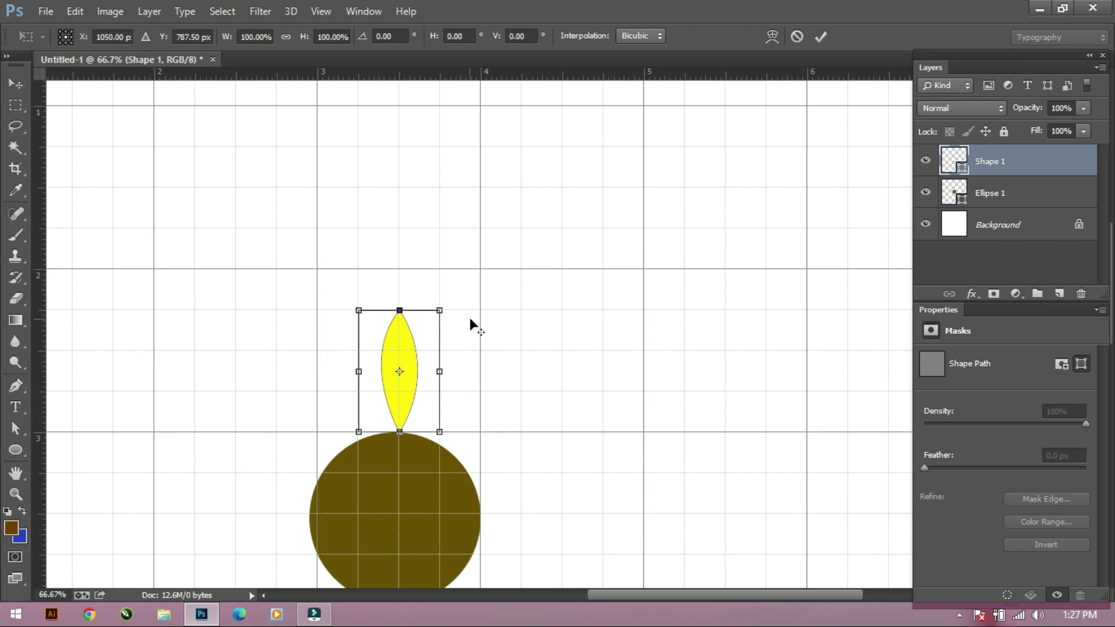
{"action": "left_click_drag", "start_coordinate": [442, 306], "coordinate": [473, 287]}
{"action": "key", "text": "Return"}
Place the petal behind the circle touching it, with its rotation pivot at the circle's centre.
{"action": "left_click_drag", "start_coordinate": [403, 387], "coordinate": [397, 407]}
{"action": "left_click_drag", "start_coordinate": [1013, 169], "coordinate": [1027, 204]}
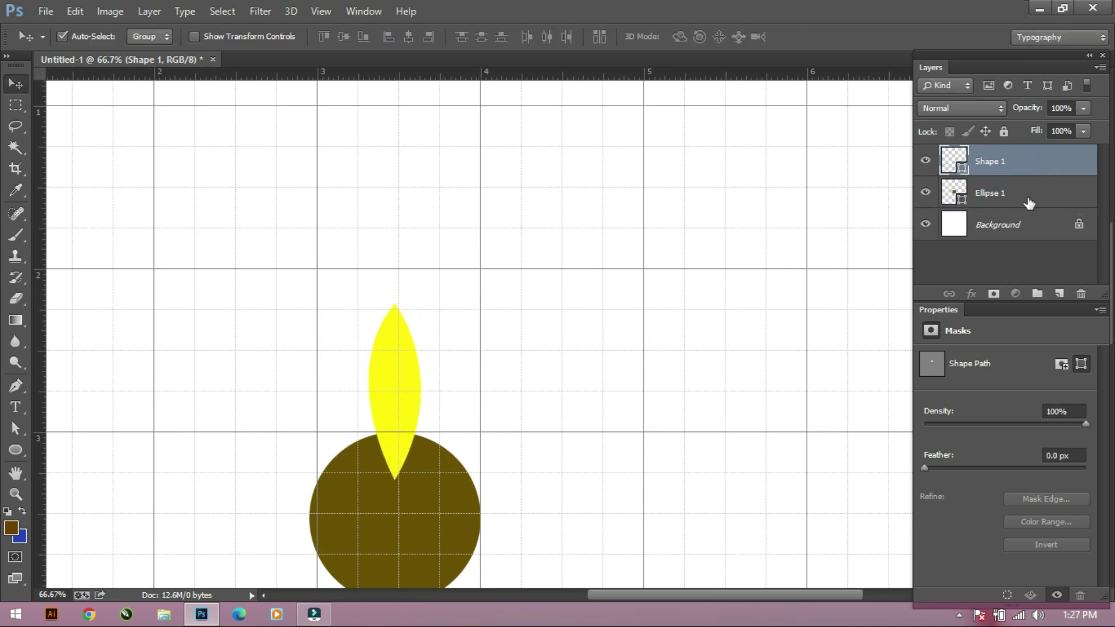
{"action": "left_click_drag", "start_coordinate": [395, 398], "coordinate": [399, 358]}
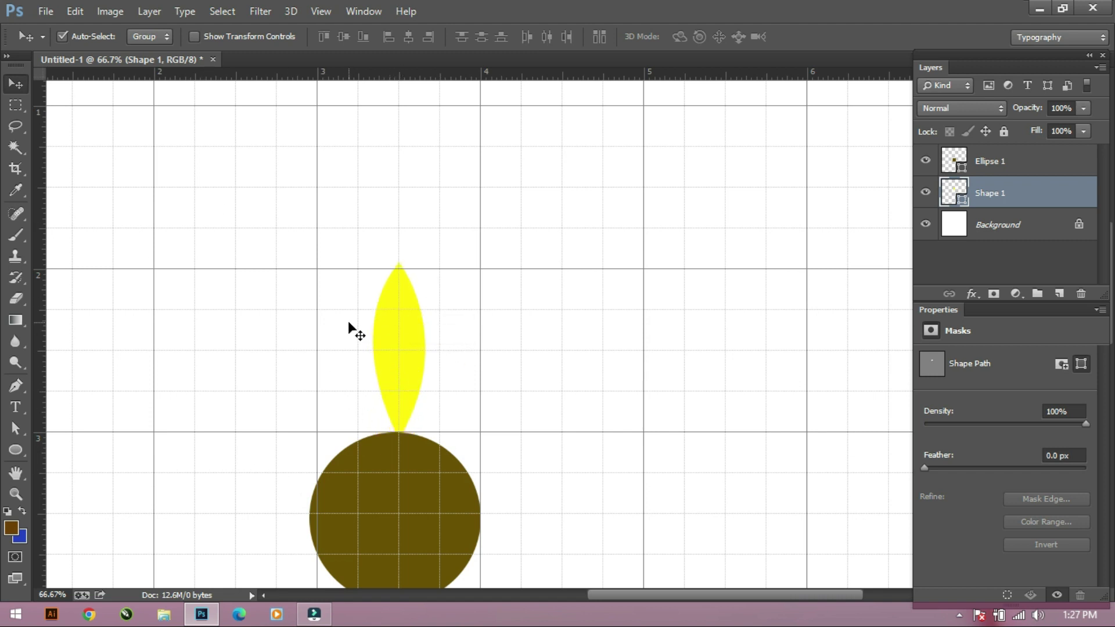
{"action": "key", "text": "ctrl+apostrophe"}
{"action": "left_click_drag", "start_coordinate": [394, 364], "coordinate": [390, 364]}
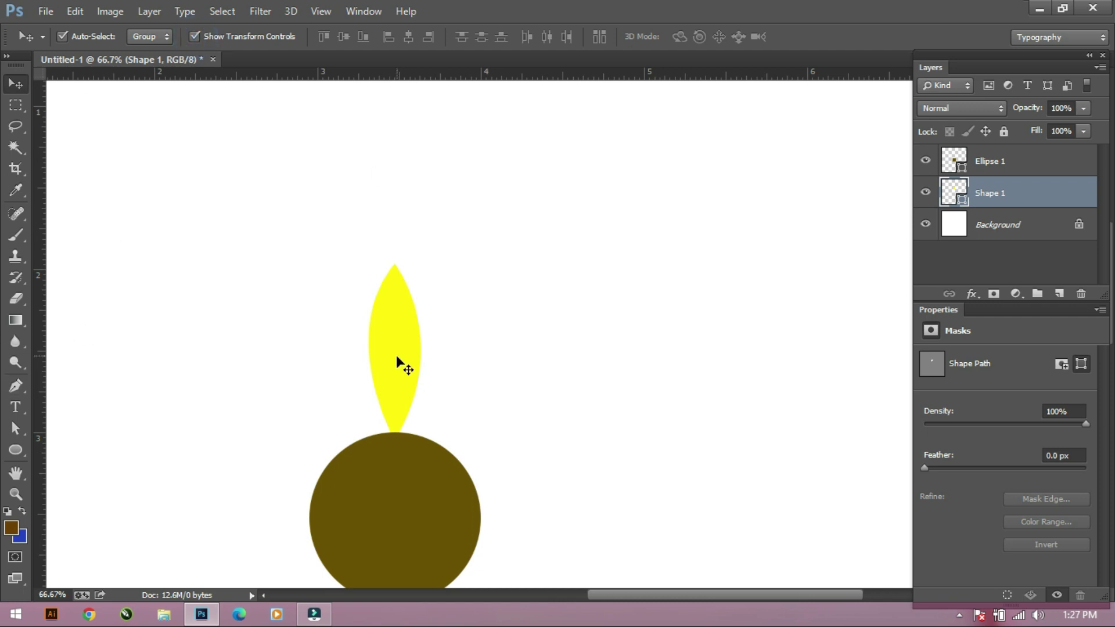
{"action": "key", "text": "ctrl+t"}
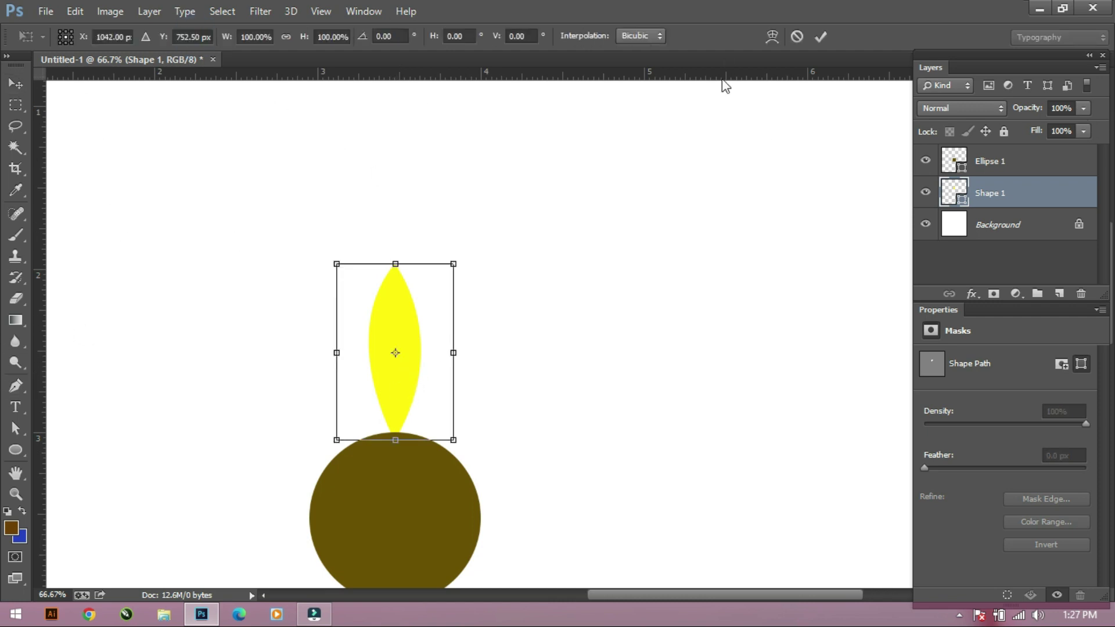
{"action": "mouse_move", "coordinate": [395, 352]}
{"action": "left_mouse_down"}
{"action": "mouse_move", "coordinate": [402, 537]}
{"action": "mouse_move", "coordinate": [391, 526]}
{"action": "left_mouse_up"}
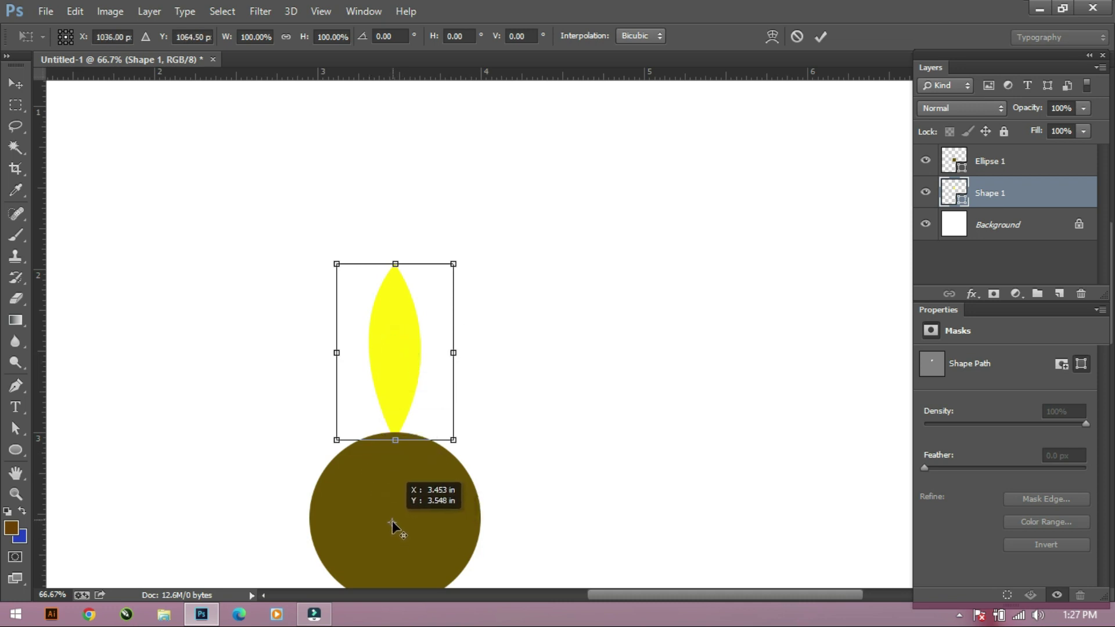
Rotate the petal 10° and repeat rotated duplicates to fan petals around the centre.
{"action": "left_click", "coordinate": [388, 36]}
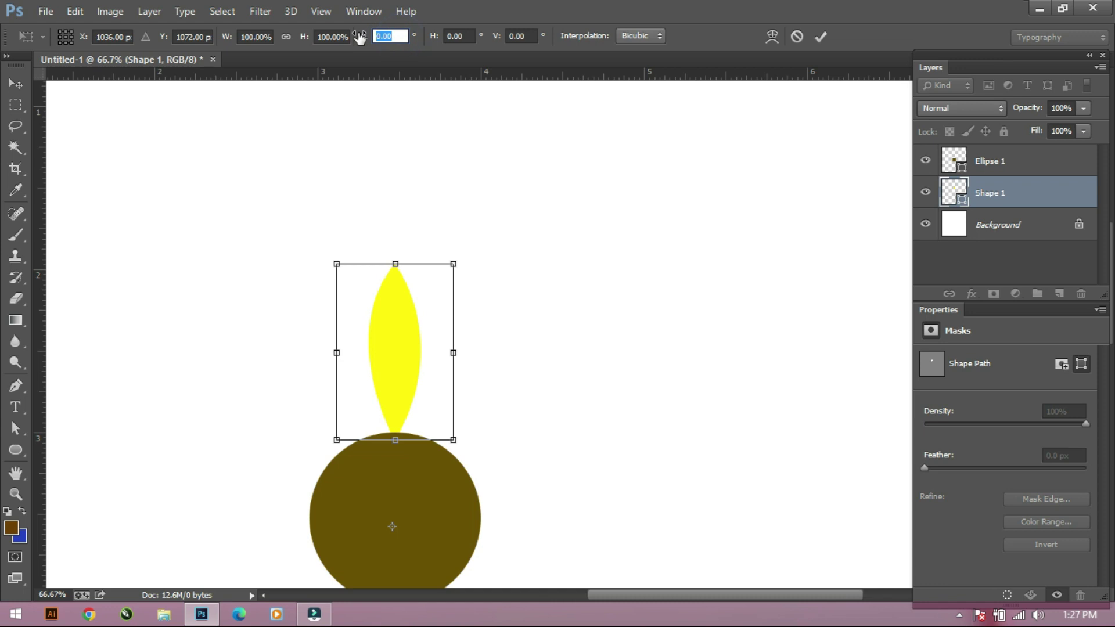
{"action": "type", "text": "10"}
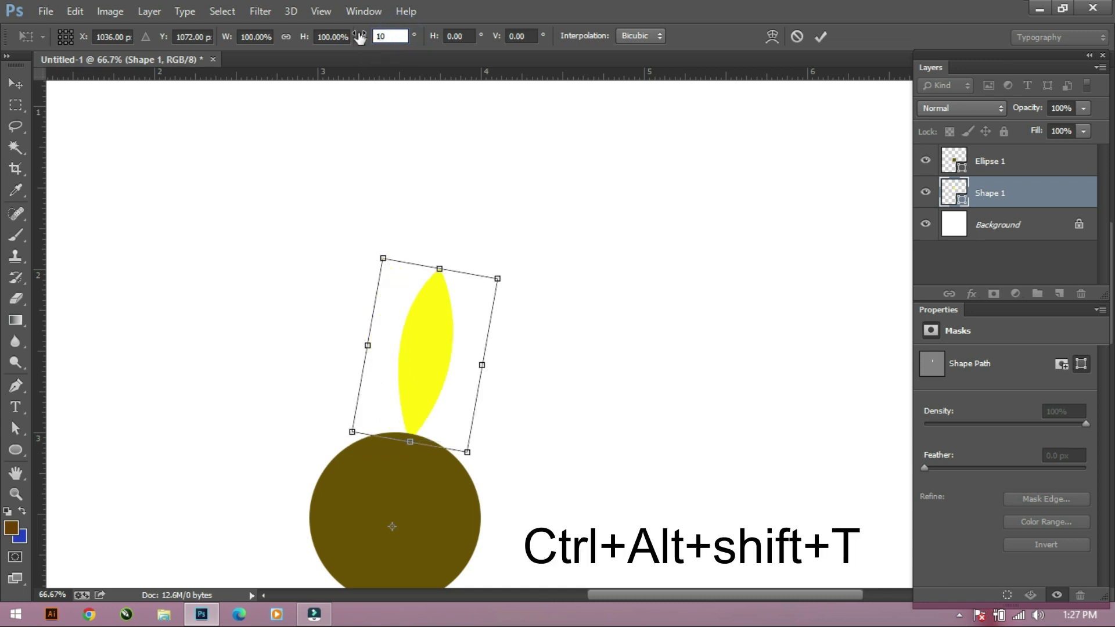
{"action": "key", "text": "Return"}
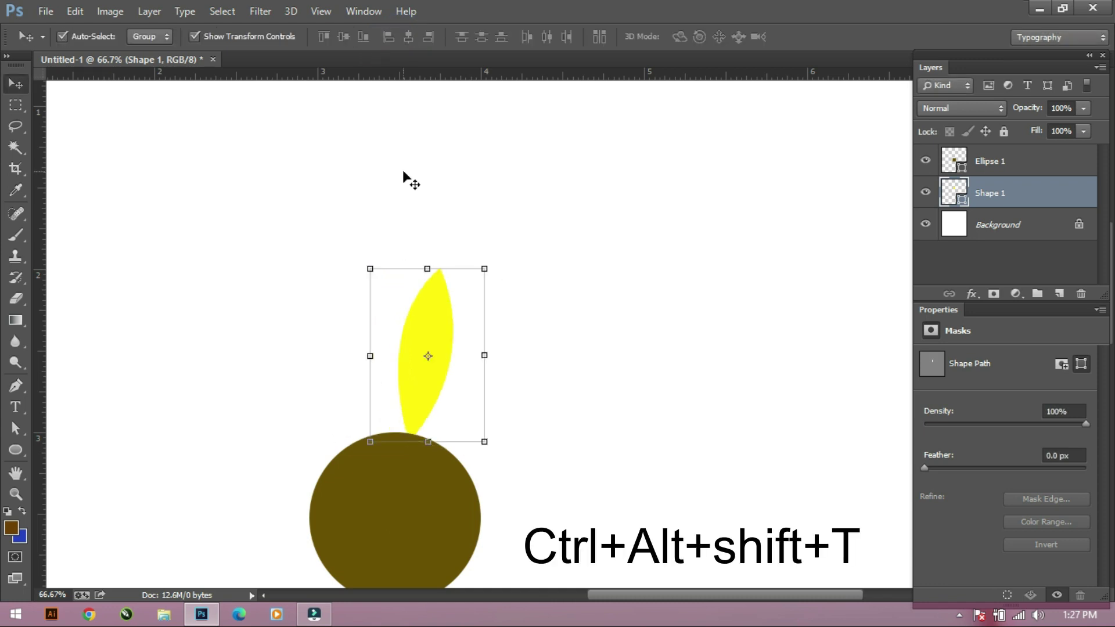
{"action": "key", "text": "ctrl+alt+shift+t"}
{"action": "key", "text": "ctrl+alt+shift+t"}
{"action": "key", "text": "ctrl+alt+shift+t"}
{"action": "key", "text": "ctrl+alt+shift+t"}
{"action": "key", "text": "ctrl+alt+shift+t"}
{"action": "key", "text": "ctrl+alt+shift+t"}
{"action": "key", "text": "ctrl+alt+shift+t"}
{"action": "key", "text": "ctrl+alt+shift+t"}
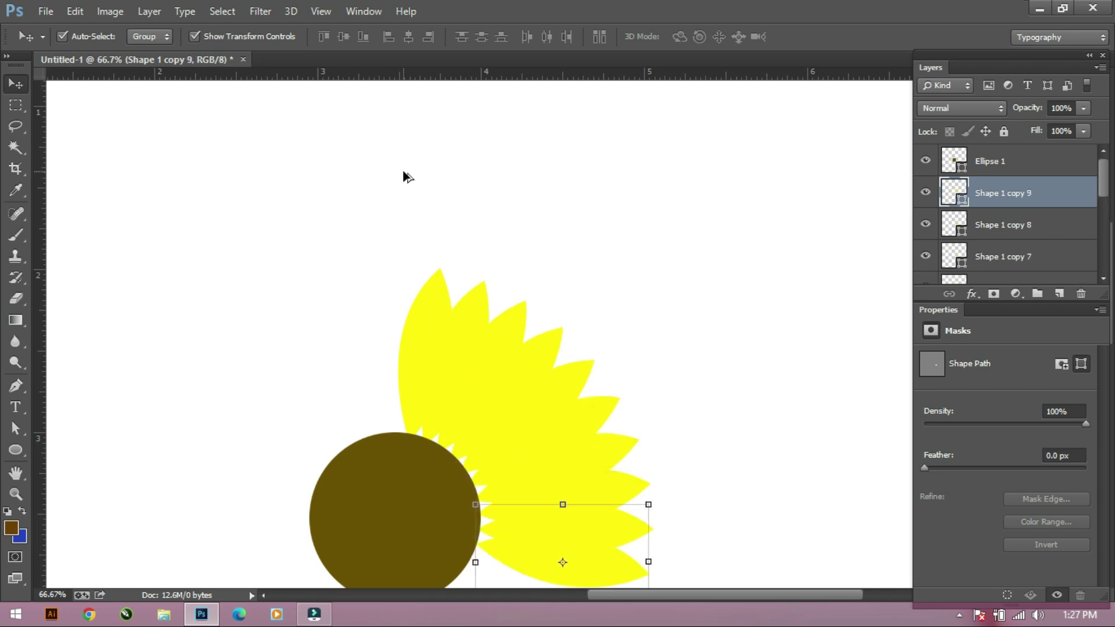
{"action": "key", "text": "ctrl+alt+shift+t"}
{"action": "key", "text": "ctrl+alt+shift+t"}
{"action": "key", "text": "ctrl+alt+shift+t"}
{"action": "key", "text": "ctrl+alt+shift+t"}
{"action": "key", "text": "ctrl+alt+shift+t"}
{"action": "key", "text": "ctrl+alt+shift+t"}
{"action": "key", "text": "ctrl+alt+shift+t"}
{"action": "key", "text": "ctrl+alt+shift+t"}
{"action": "key", "text": "ctrl+alt+shift+t"}
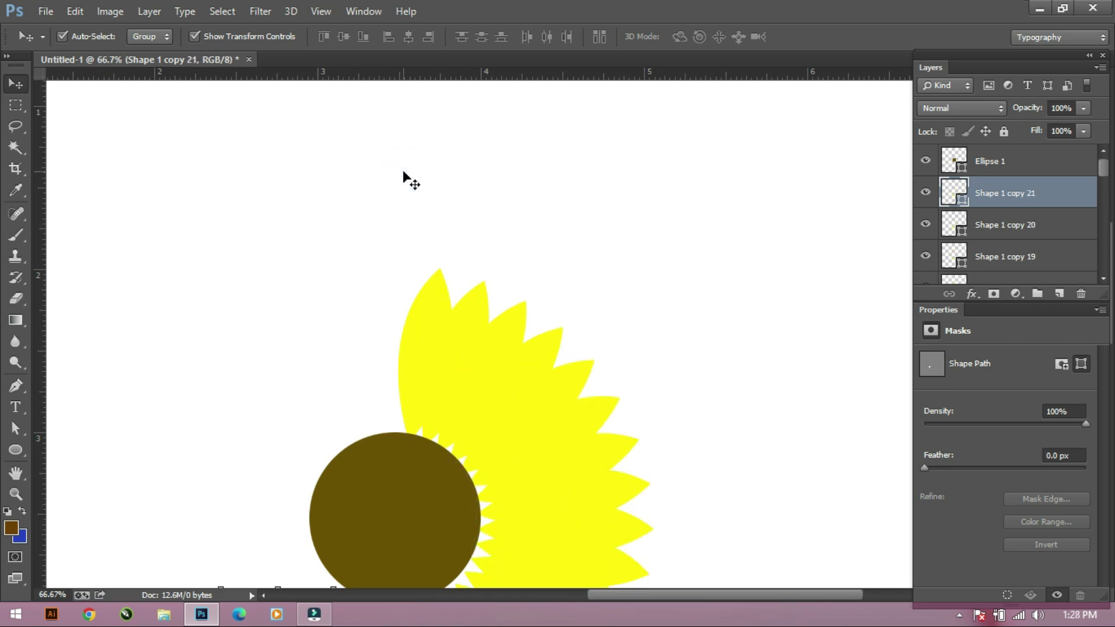
{"action": "key", "text": "ctrl+minus"}
{"action": "key", "text": "ctrl+minus"}
{"action": "key", "text": "ctrl+minus"}
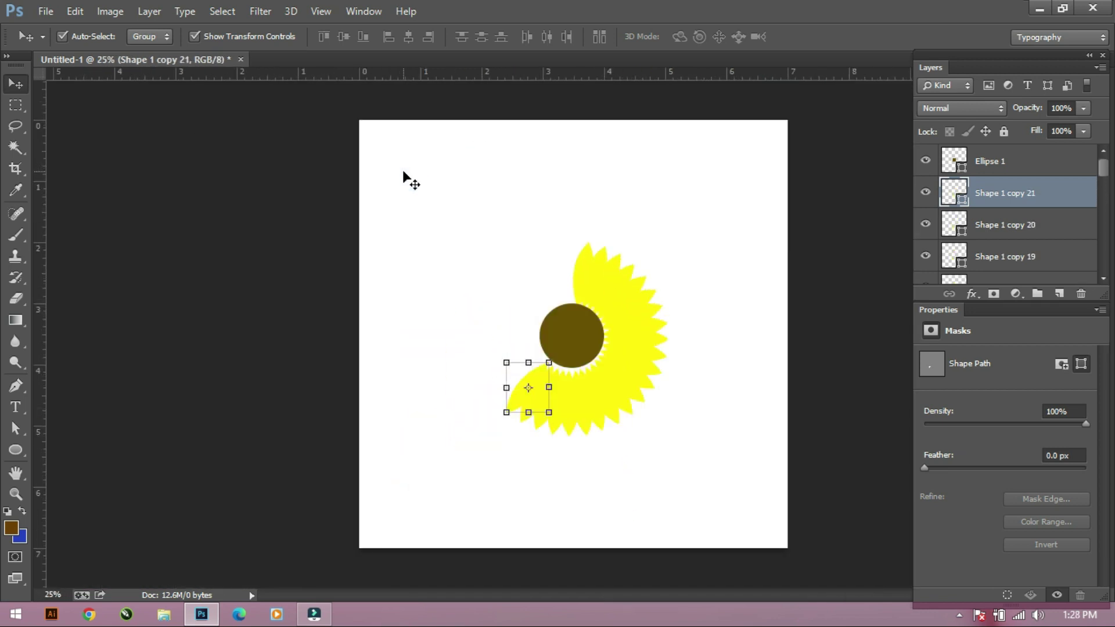
{"action": "key", "text": "ctrl+alt+shift+t"}
{"action": "key", "text": "ctrl+alt+shift+t"}
{"action": "key", "text": "ctrl+alt+shift+t"}
{"action": "key", "text": "ctrl+alt+shift+t"}
{"action": "key", "text": "ctrl+alt+shift+t"}
{"action": "key", "text": "ctrl+alt+shift+t"}
{"action": "key", "text": "ctrl+alt+shift+t"}
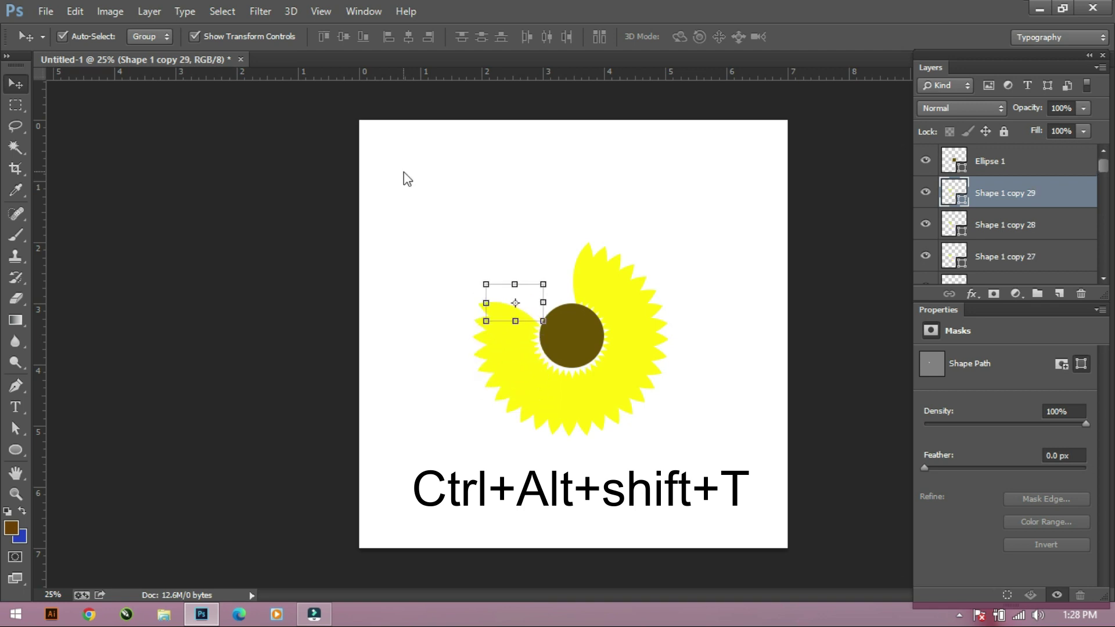
{"action": "key", "text": "ctrl+alt+shift+t"}
{"action": "key", "text": "ctrl+alt+shift+t"}
{"action": "key", "text": "ctrl+alt+shift+t"}
{"action": "key", "text": "ctrl+alt+shift+t"}
{"action": "key", "text": "ctrl+alt+shift+t"}
{"action": "key", "text": "ctrl+alt+shift+t"}
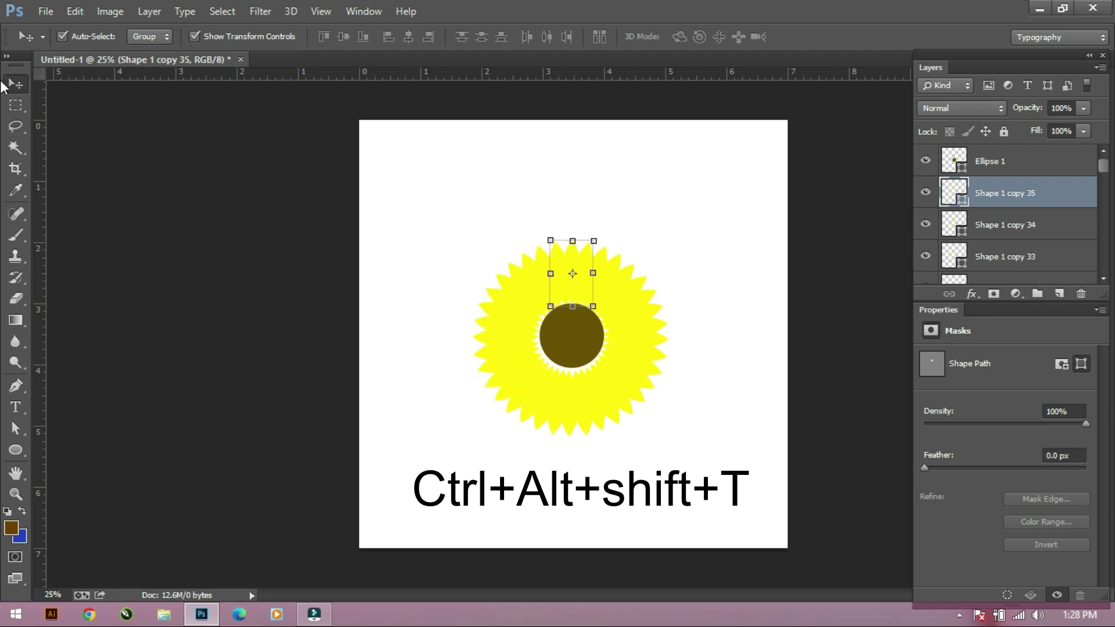
Enlarge the Ellipse 1 centre circle over the petal bases, then select all flower shapes.
{"action": "left_click", "coordinate": [199, 42]}
{"action": "right_click", "coordinate": [573, 338]}
{"action": "left_click", "coordinate": [586, 343]}
{"action": "left_click_drag", "start_coordinate": [572, 348], "coordinate": [573, 340]}
{"action": "key", "text": "ctrl+t"}
{"action": "left_click_drag", "start_coordinate": [604, 306], "coordinate": [622, 290]}
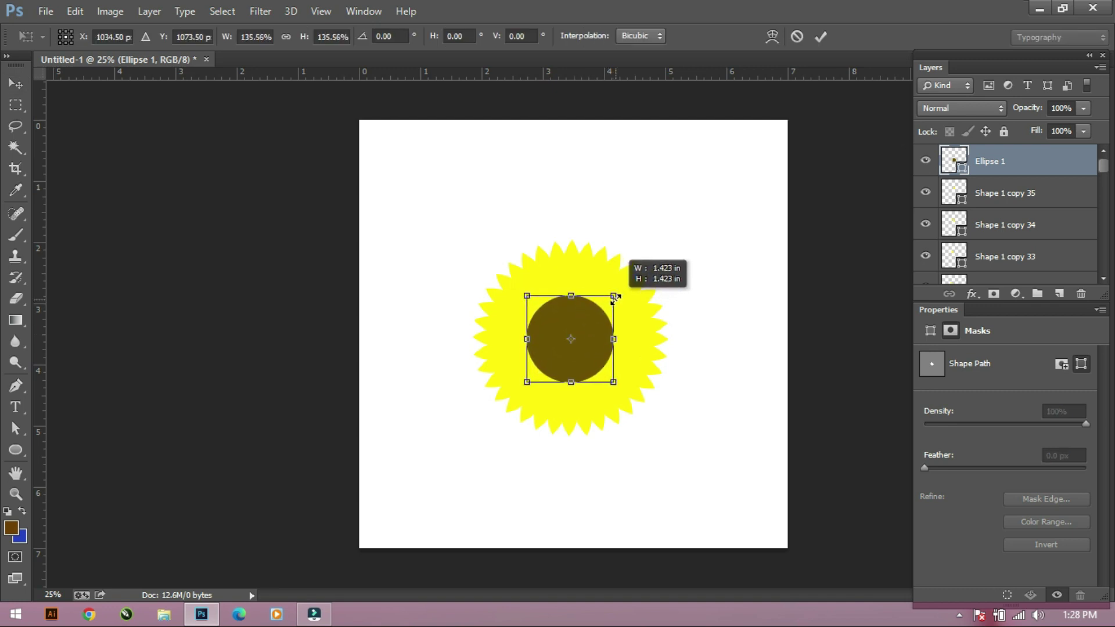
{"action": "key", "text": "Return"}
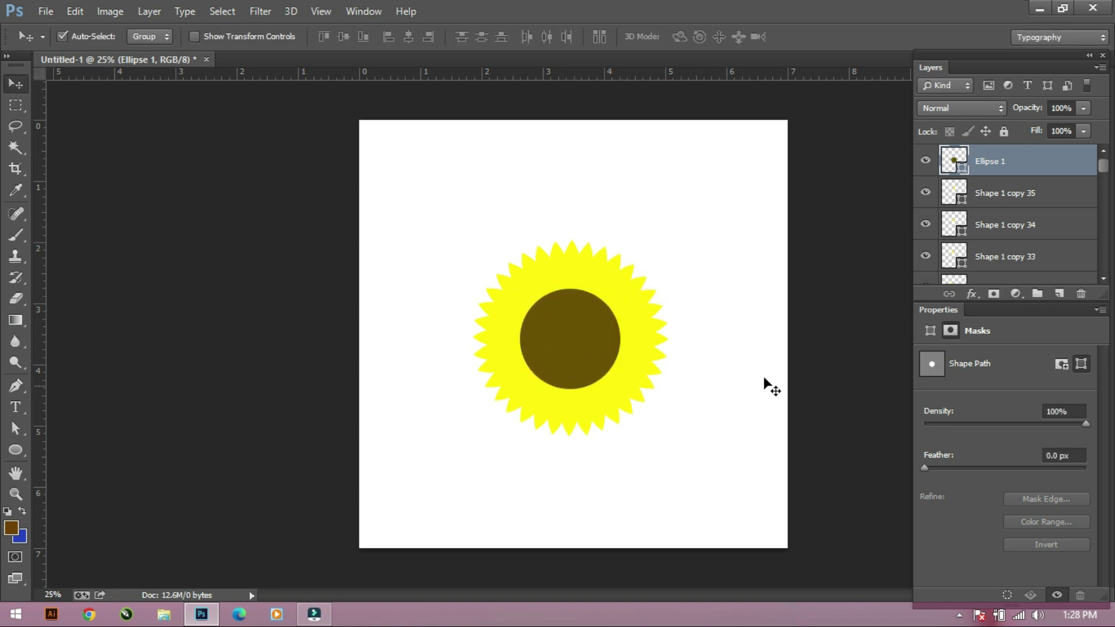
{"action": "left_click_drag", "start_coordinate": [410, 196], "coordinate": [765, 469]}
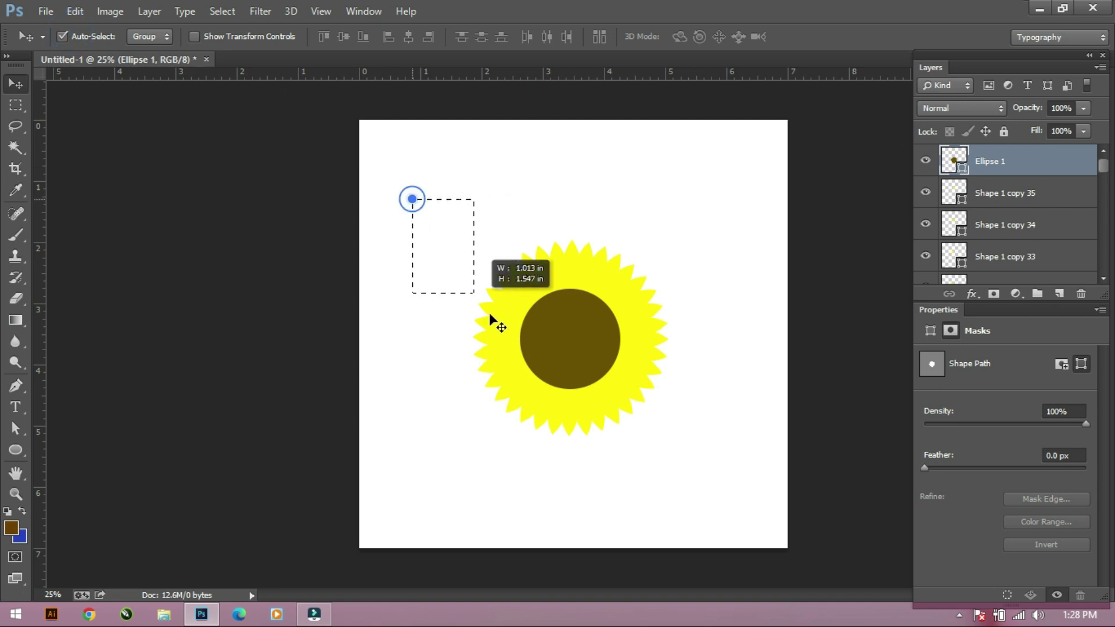
Give the selected petals and centre a black 1 pt stroke.
{"action": "left_click", "coordinate": [17, 386]}
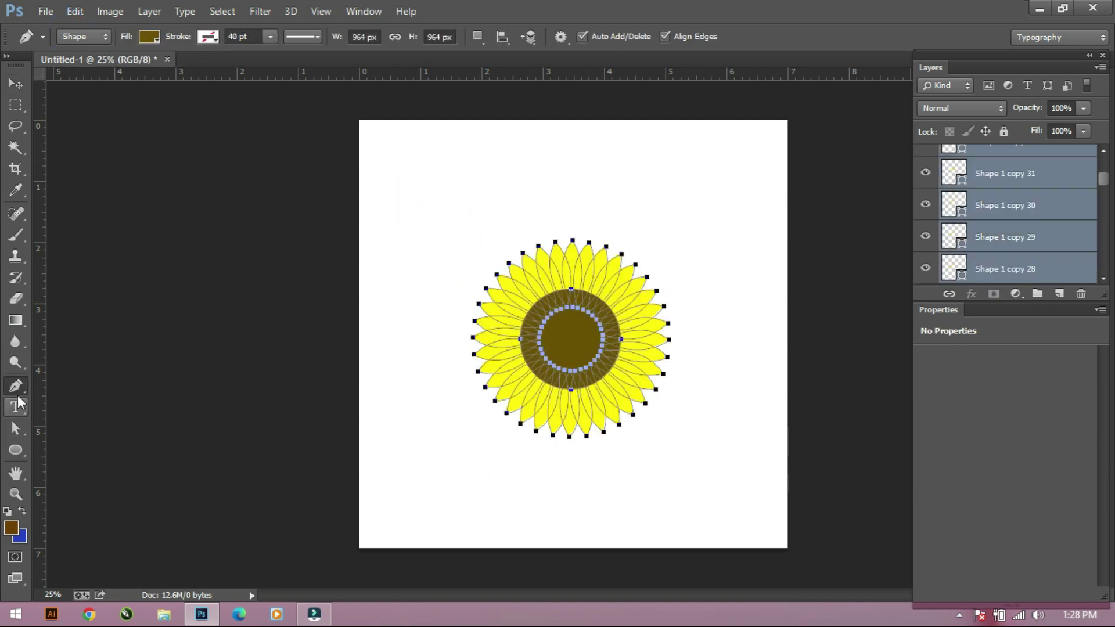
{"action": "left_click", "coordinate": [208, 37]}
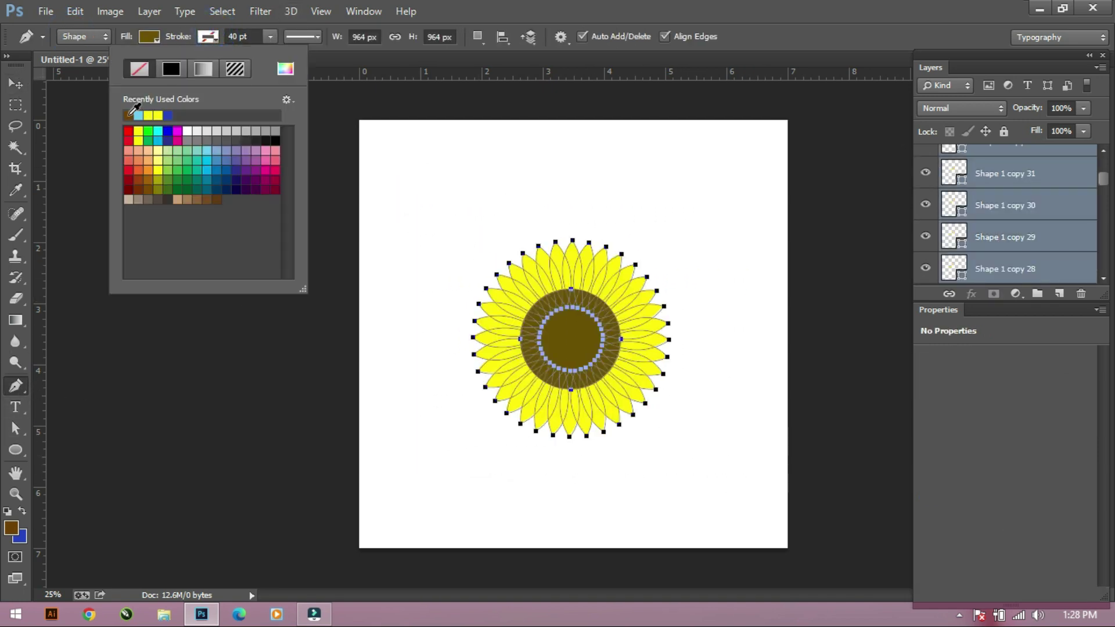
{"action": "left_click", "coordinate": [128, 116]}
{"action": "left_click", "coordinate": [276, 142]}
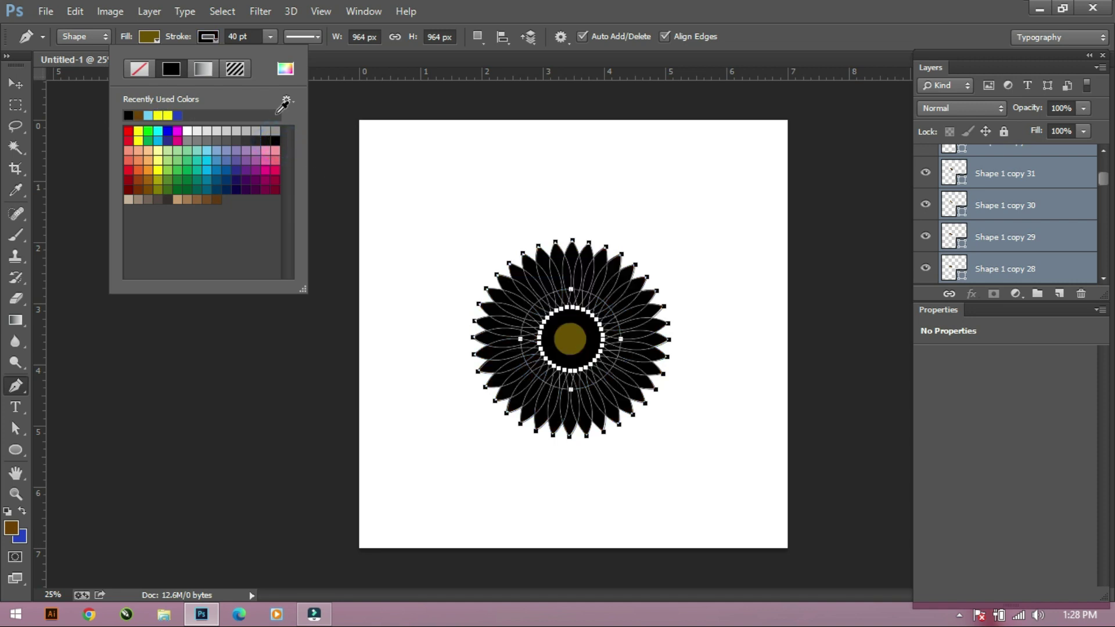
{"action": "double_click", "coordinate": [240, 36]}
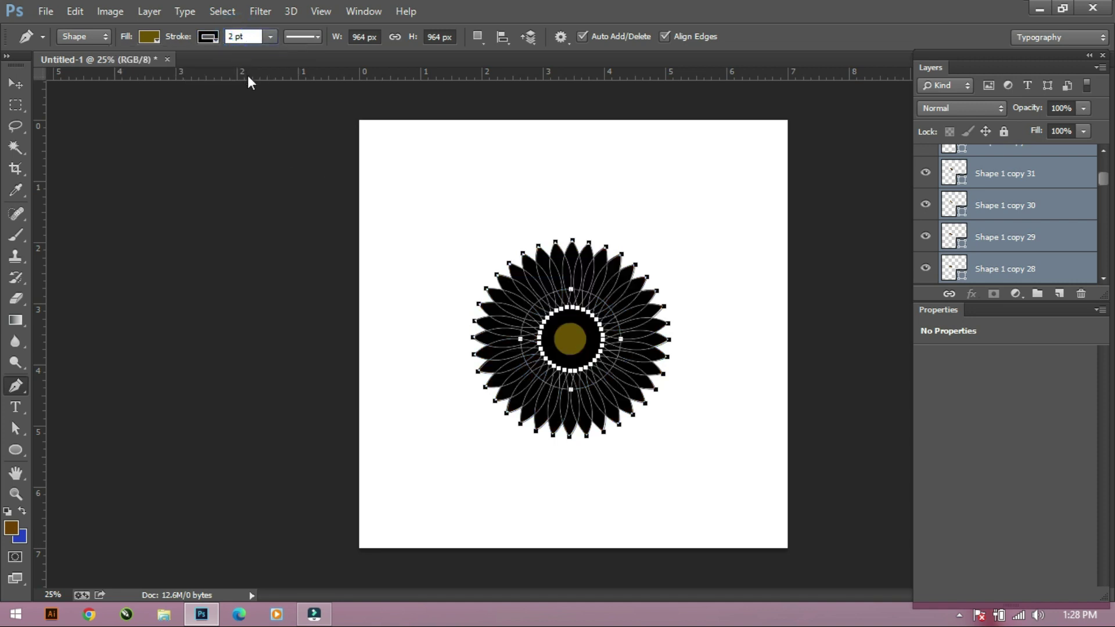
{"action": "key", "text": "Return"}
{"action": "double_click", "coordinate": [232, 37]}
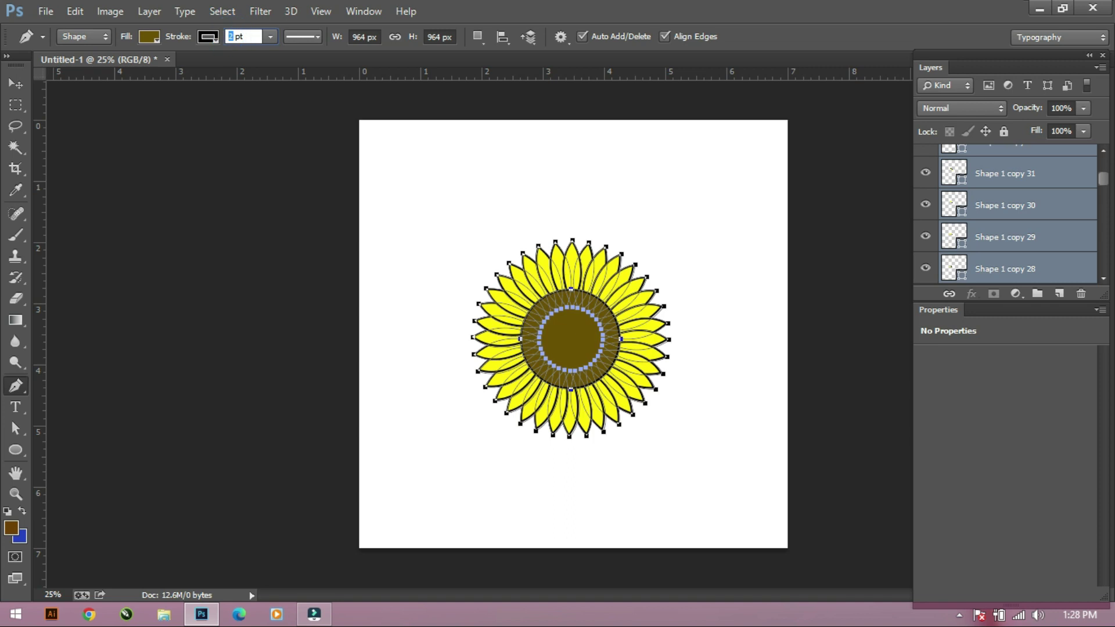
{"action": "key", "text": "Return"}
Deselect the flower's shapes and begin choosing a new foreground colour.
{"action": "left_click", "coordinate": [23, 83]}
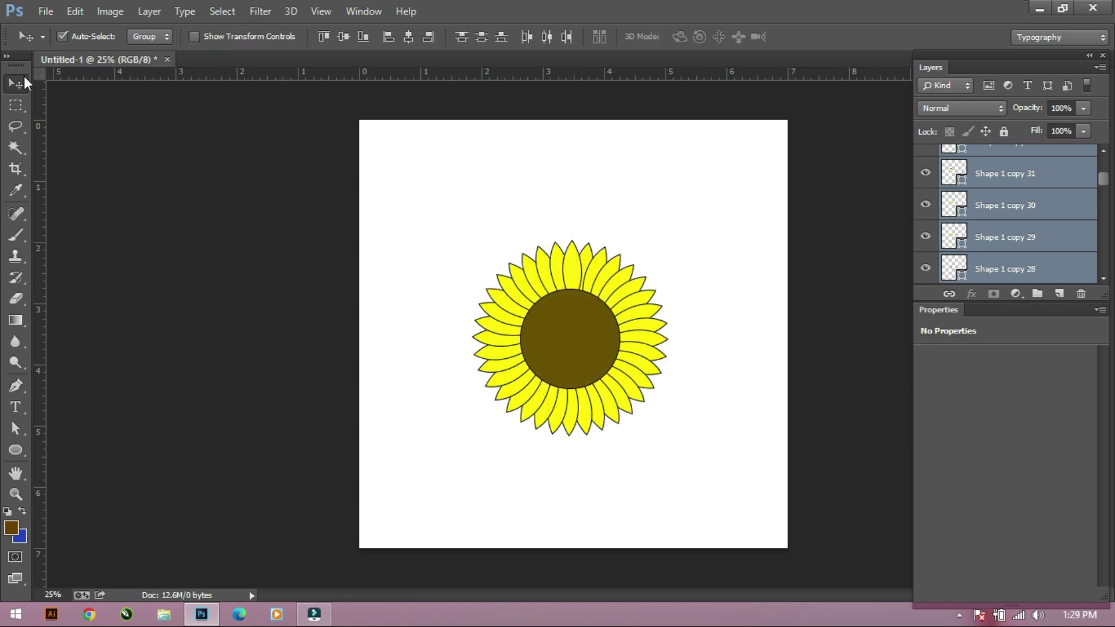
{"action": "right_click", "coordinate": [566, 347]}
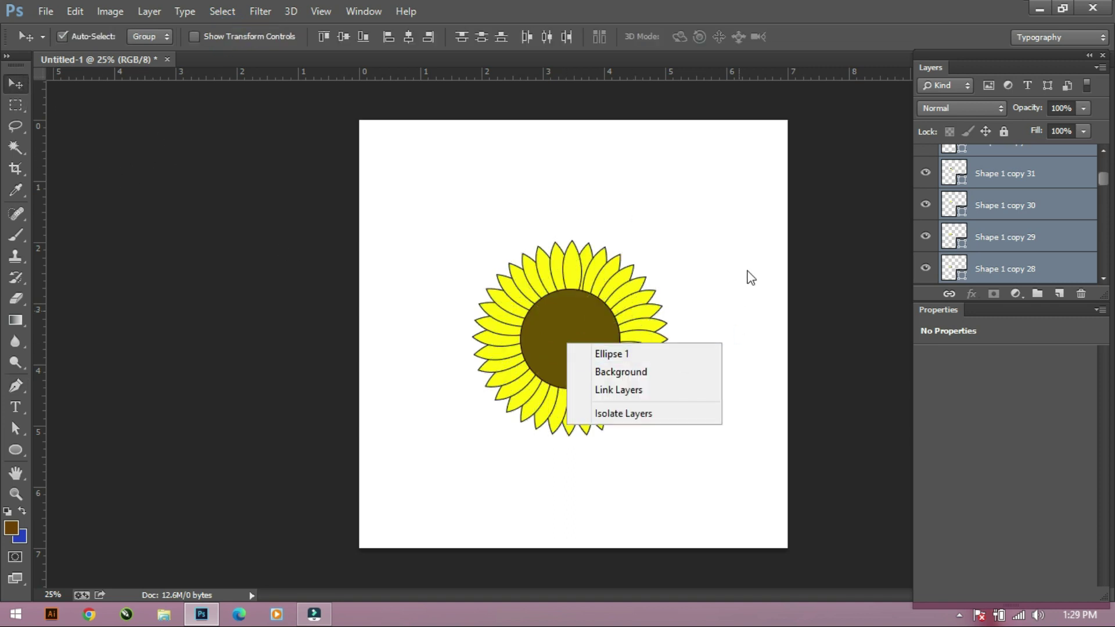
{"action": "left_click", "coordinate": [753, 254]}
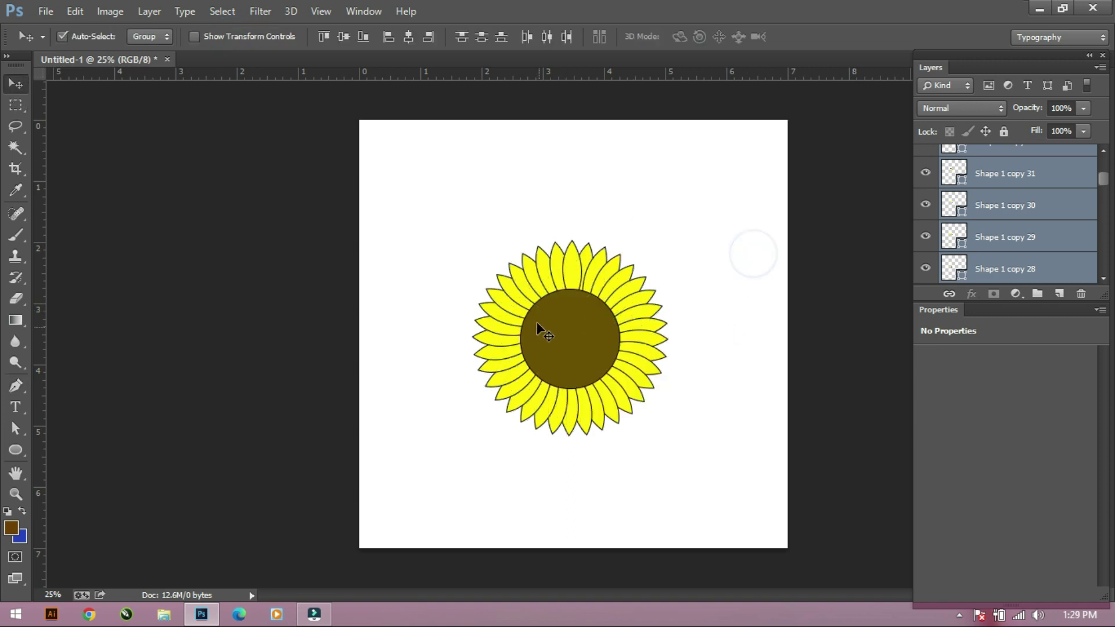
{"action": "left_click", "coordinate": [725, 400]}
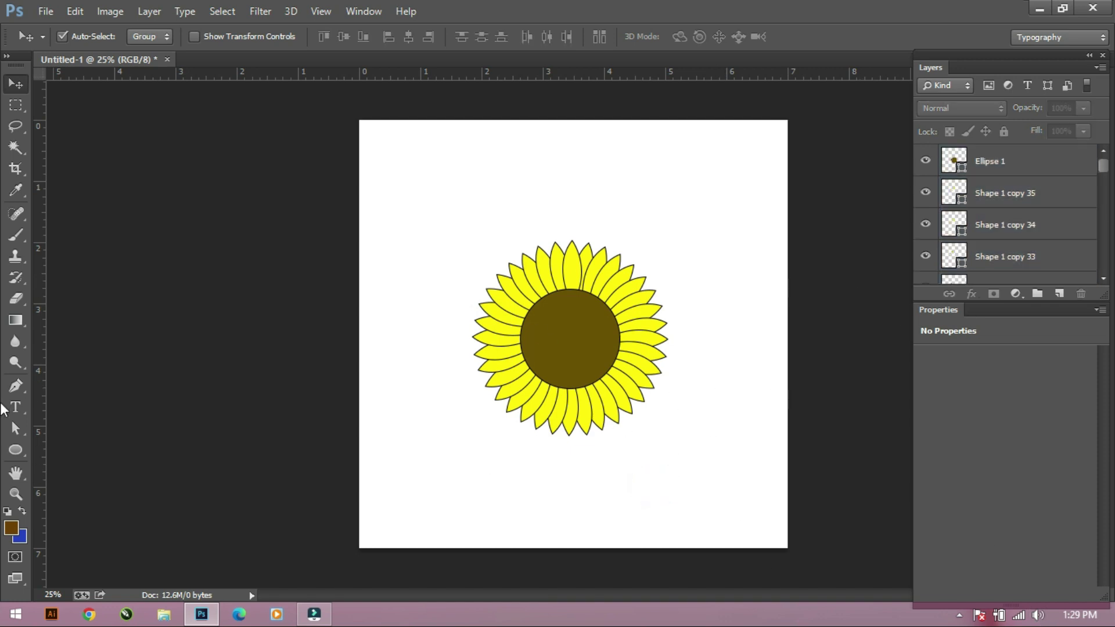
{"action": "left_click", "coordinate": [11, 528]}
Set an orange foreground colour and choose the textured 59 brush preset.
{"action": "left_click", "coordinate": [385, 196]}
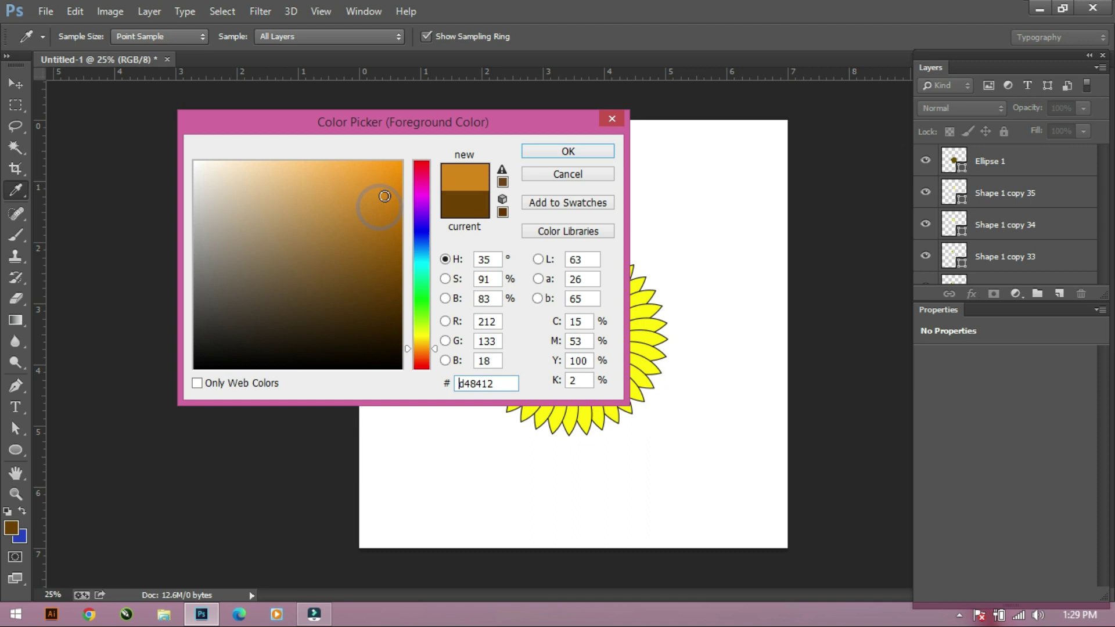
{"action": "left_click", "coordinate": [551, 150]}
{"action": "left_click", "coordinate": [16, 234]}
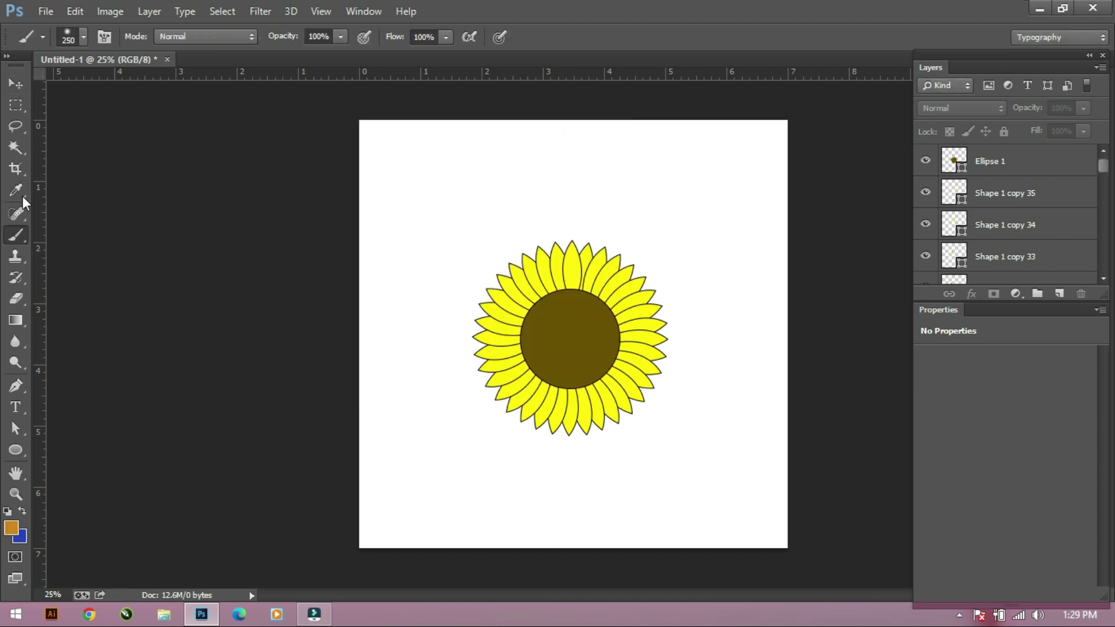
{"action": "left_click", "coordinate": [84, 38]}
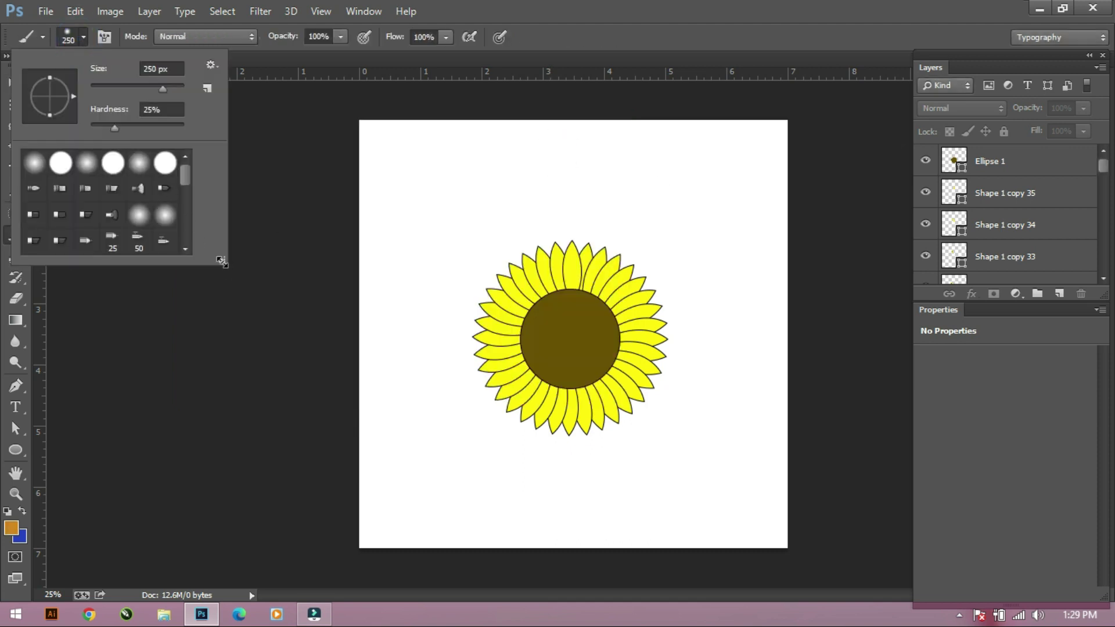
{"action": "left_click_drag", "start_coordinate": [222, 261], "coordinate": [467, 490]}
{"action": "left_click", "coordinate": [37, 238]}
{"action": "key", "text": "Return"}
Rasterize Ellipse 1, add a new layer, and brush orange speckles over the centre at size 400.
{"action": "left_click", "coordinate": [549, 337]}
{"action": "left_click", "coordinate": [511, 241]}
{"action": "left_click", "coordinate": [990, 162]}
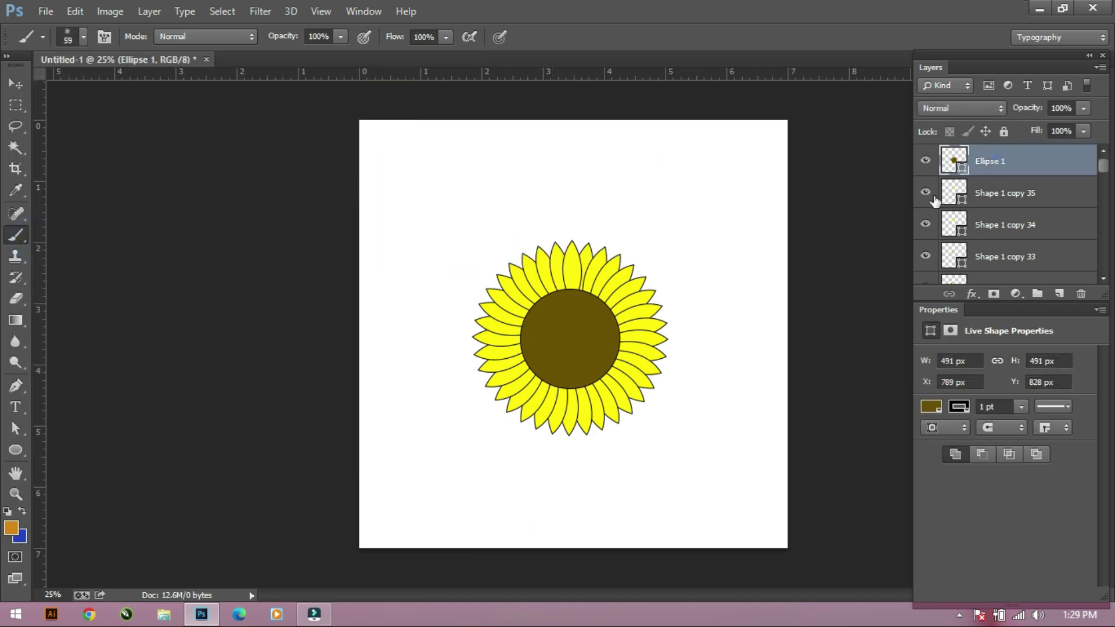
{"action": "left_click", "coordinate": [574, 320]}
{"action": "left_click", "coordinate": [460, 244]}
{"action": "left_click", "coordinate": [1054, 296]}
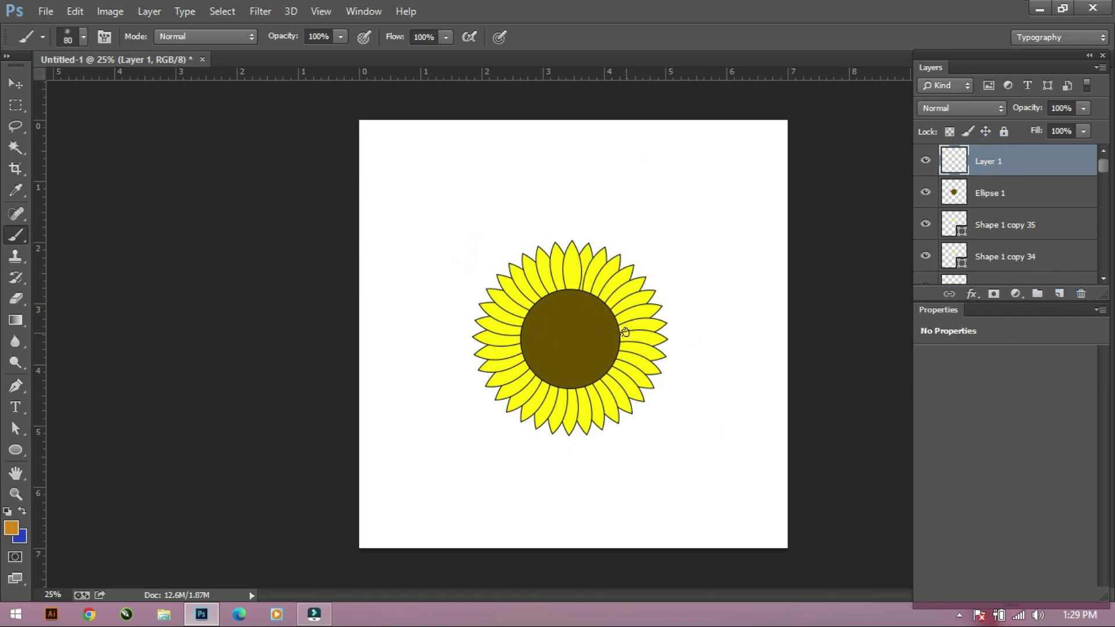
{"action": "key", "text": "bracketright"}
{"action": "key", "text": "bracketright"}
{"action": "key", "text": "bracketright"}
{"action": "key", "text": "bracketright"}
{"action": "key", "text": "bracketright"}
{"action": "left_click_drag", "start_coordinate": [566, 342], "coordinate": [572, 348]}
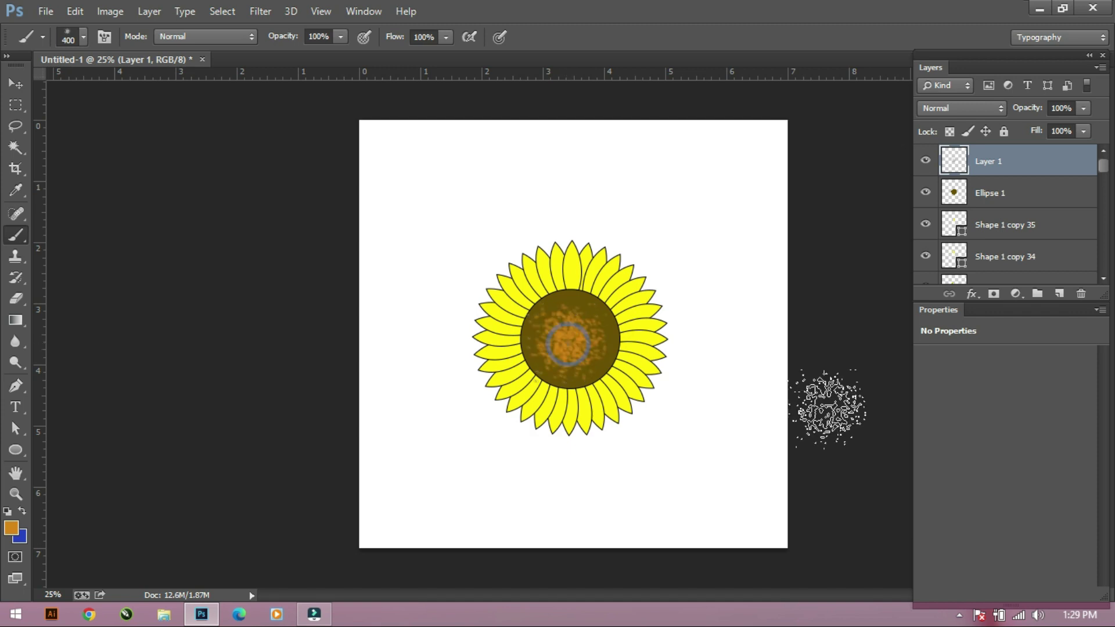
{"action": "key", "text": "v"}
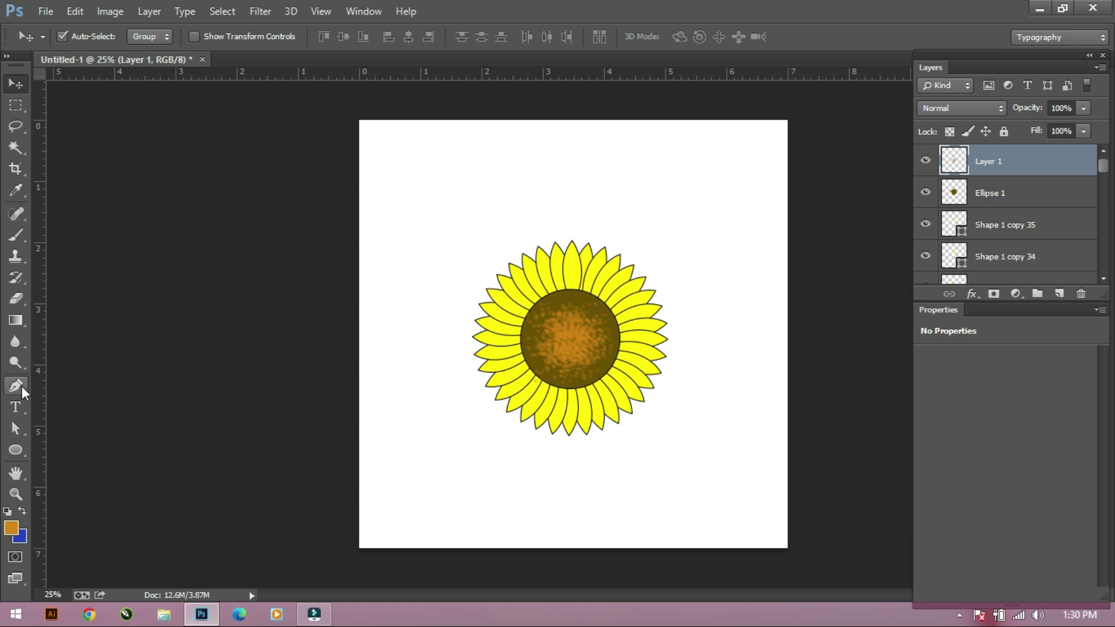
Draw a tall rounded-rectangle stem below the flower and send it behind all layers.
{"action": "right_click", "coordinate": [18, 460]}
{"action": "left_click", "coordinate": [96, 462]}
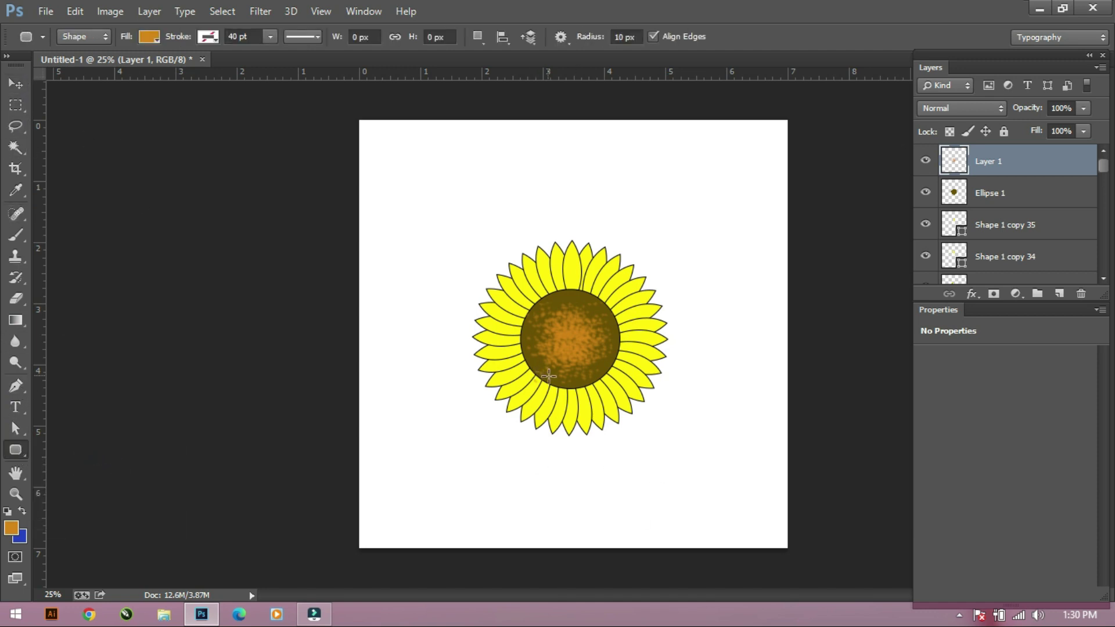
{"action": "left_click_drag", "start_coordinate": [564, 382], "coordinate": [577, 598]}
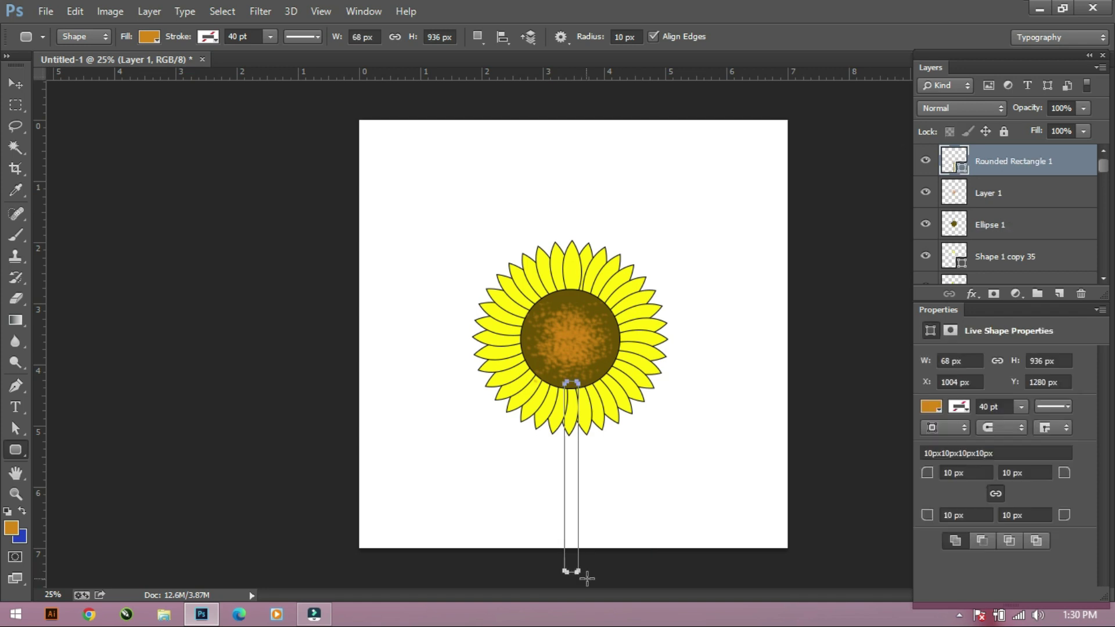
{"action": "left_click_drag", "start_coordinate": [1033, 174], "coordinate": [1023, 264]}
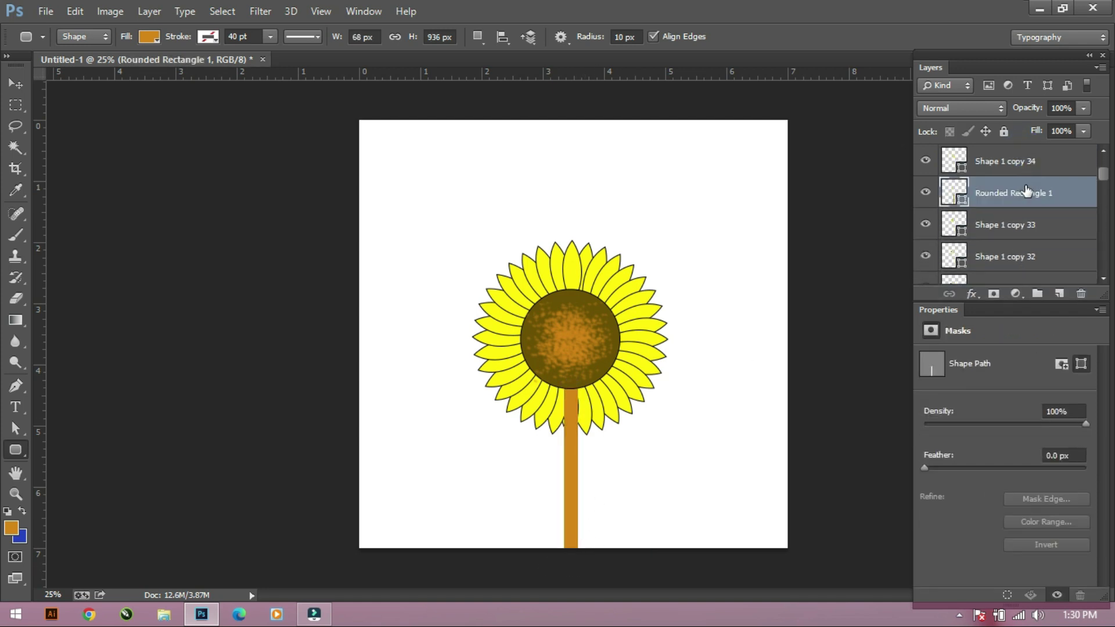
{"action": "key", "text": "ctrl+shift+["}
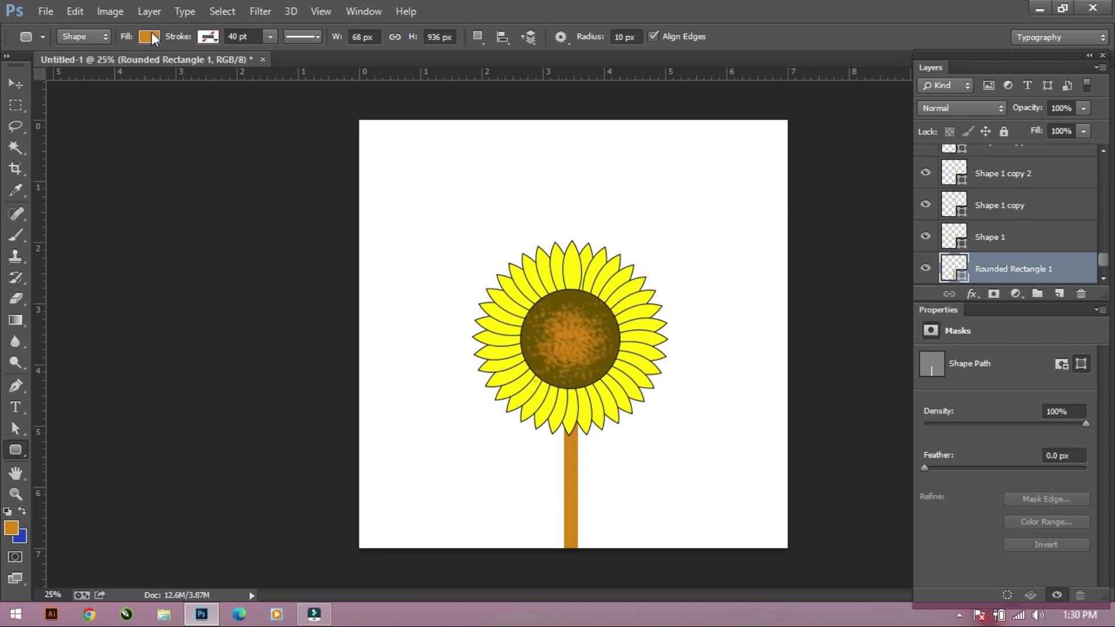
Fill the stem dark green.
{"action": "left_click", "coordinate": [150, 36]}
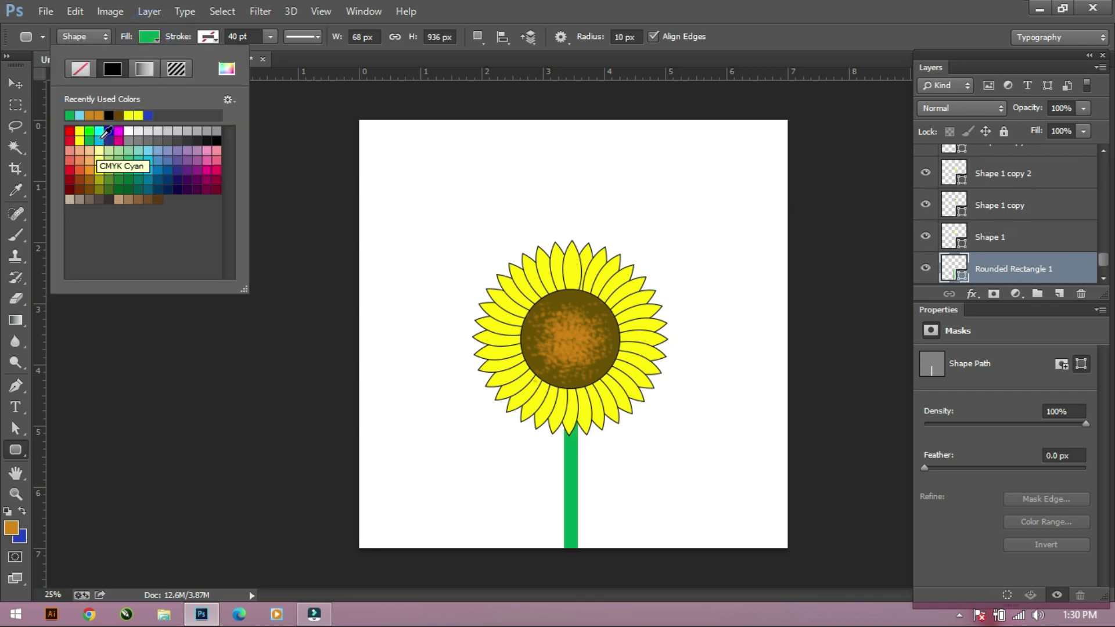
{"action": "left_click", "coordinate": [70, 115]}
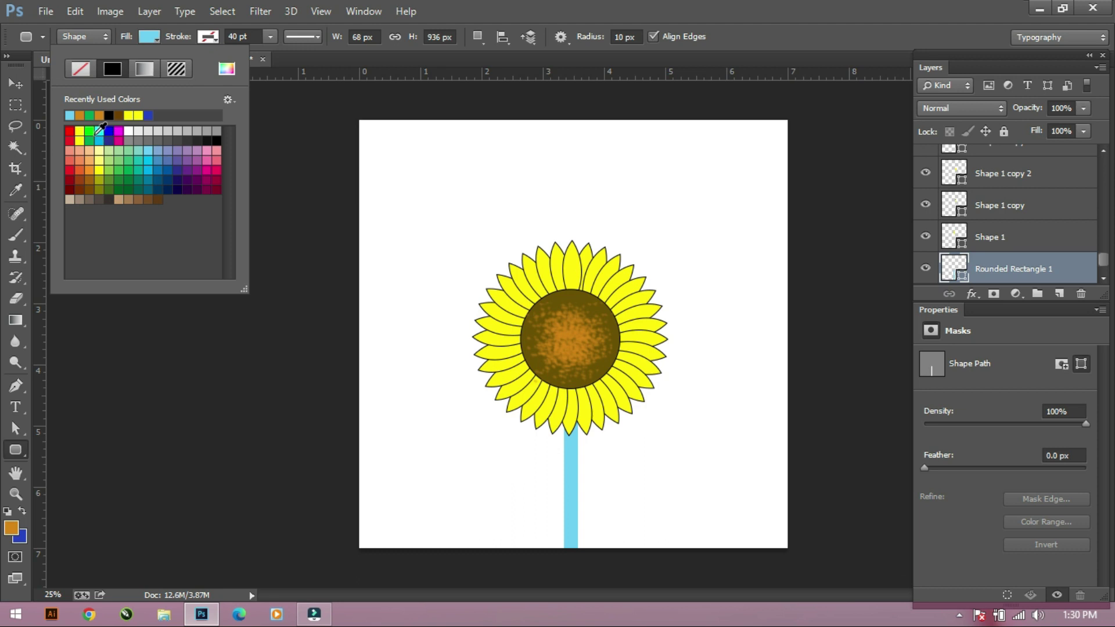
{"action": "left_click", "coordinate": [108, 151]}
{"action": "left_click", "coordinate": [93, 137]}
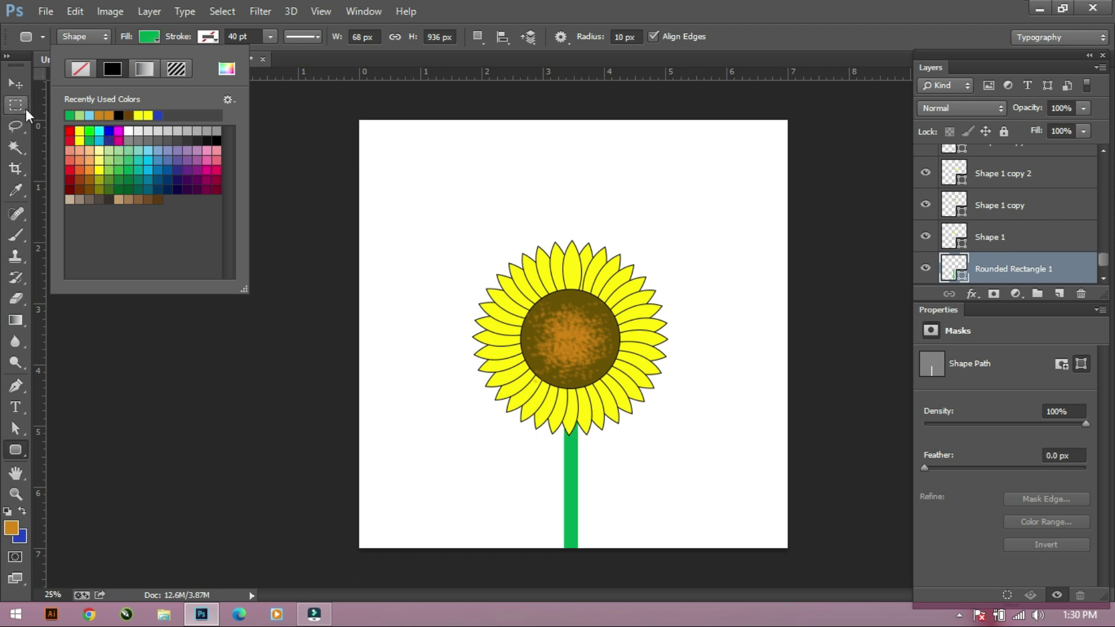
{"action": "left_click", "coordinate": [15, 84]}
Draw a curved line sweeping outward from the stem's right side.
{"action": "left_click", "coordinate": [16, 386]}
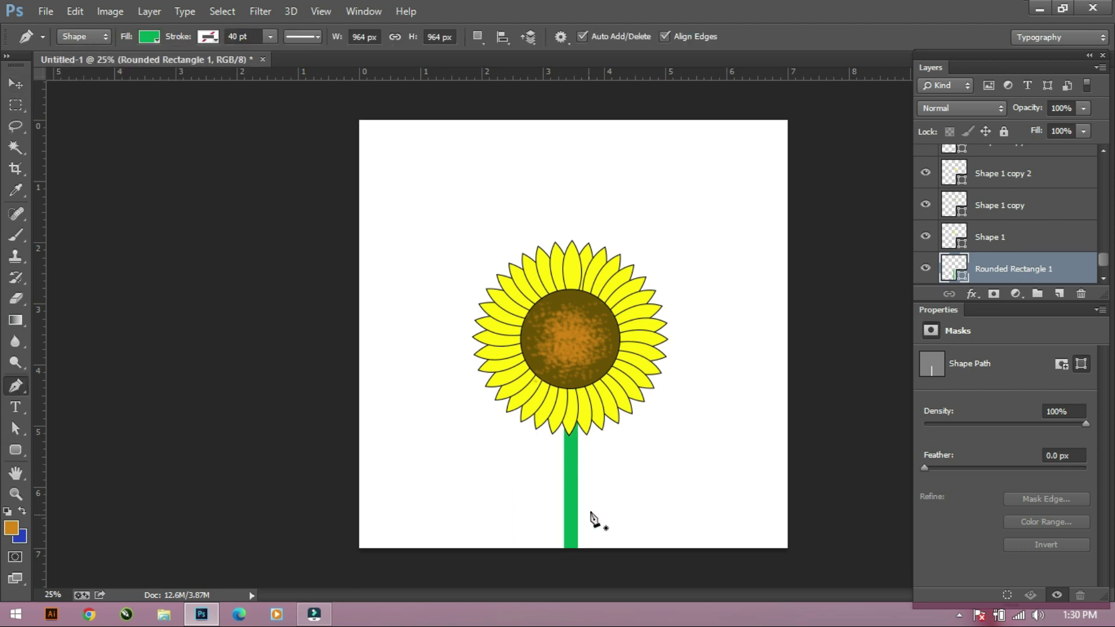
{"action": "left_click", "coordinate": [572, 513]}
{"action": "left_click_drag", "start_coordinate": [638, 459], "coordinate": [686, 456]}
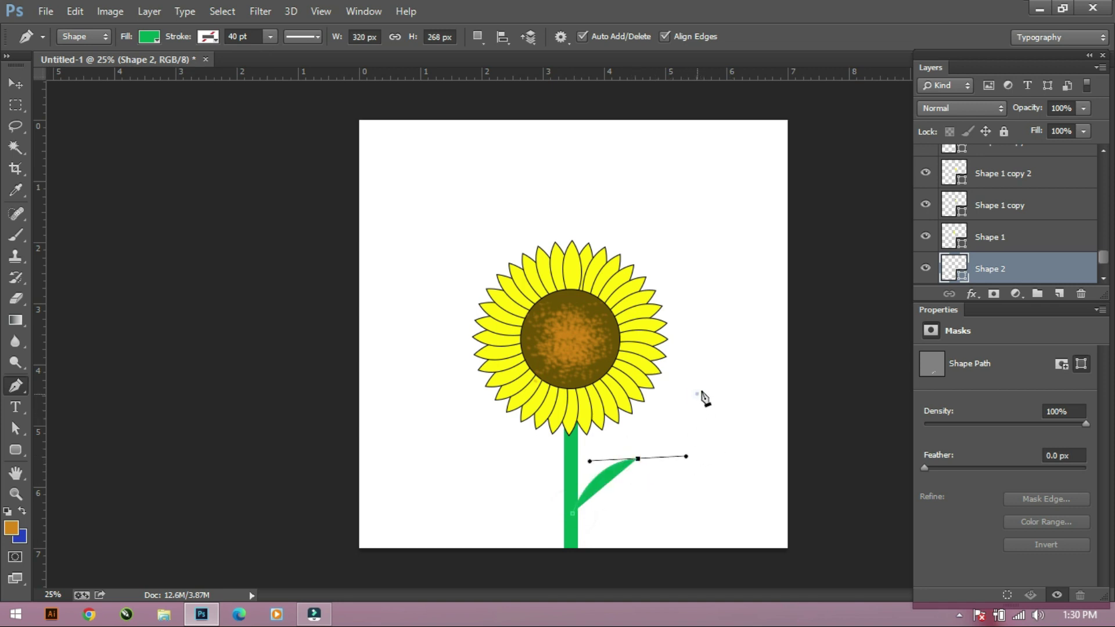
{"action": "left_click_drag", "start_coordinate": [697, 394], "coordinate": [704, 374]}
{"action": "key", "text": "Return"}
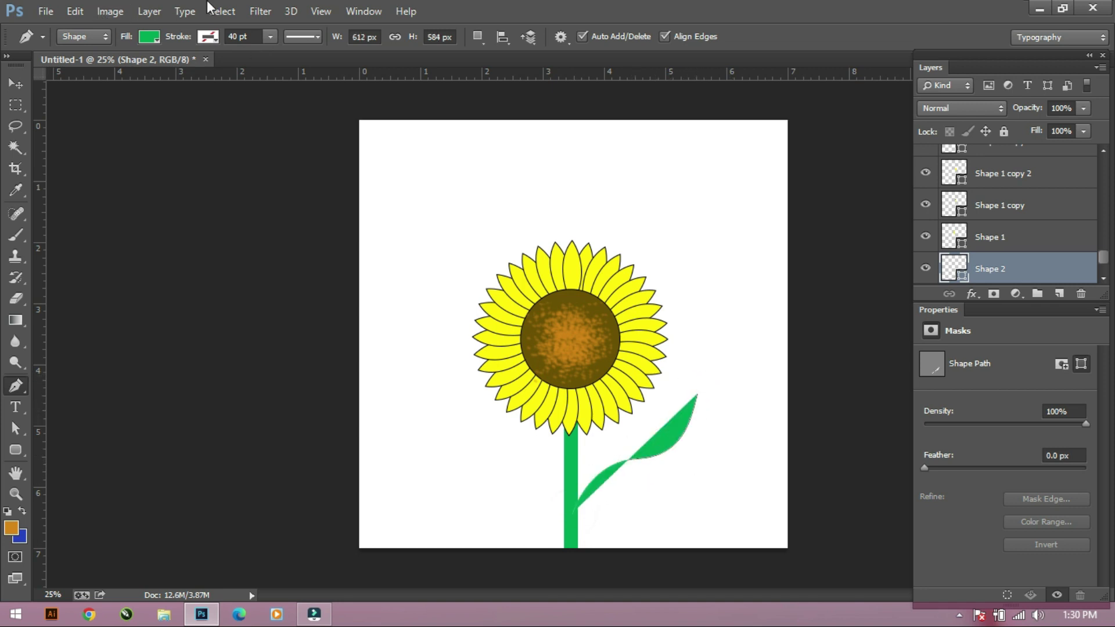
Set the curve to no fill with a green 2 pt stroke.
{"action": "left_click", "coordinate": [148, 37]}
{"action": "left_click", "coordinate": [67, 68]}
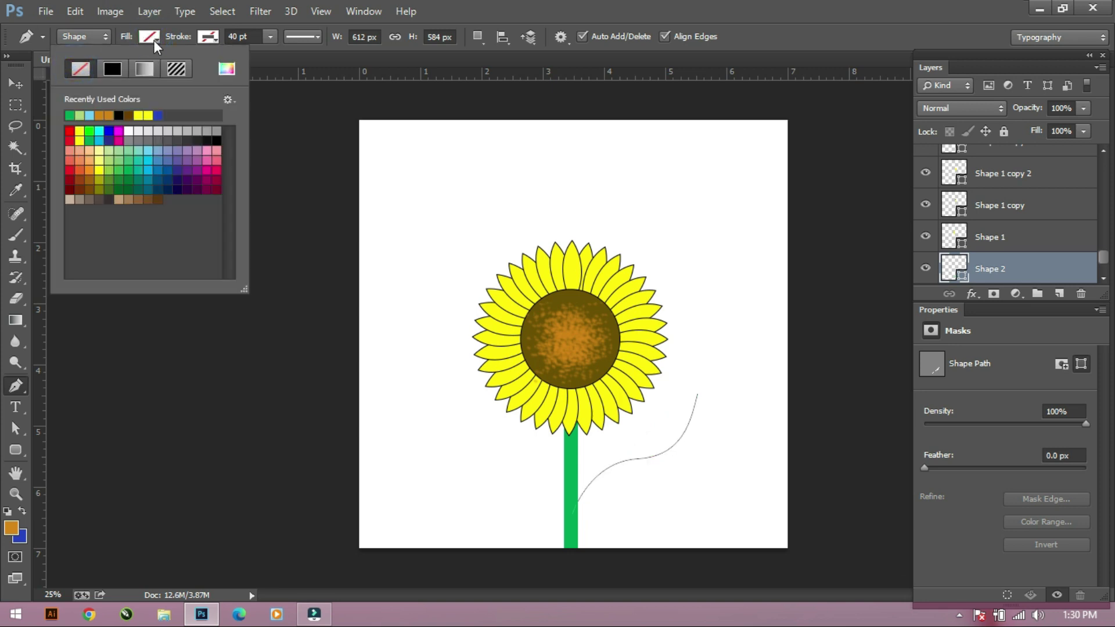
{"action": "left_click", "coordinate": [210, 40]}
{"action": "left_click", "coordinate": [129, 115]}
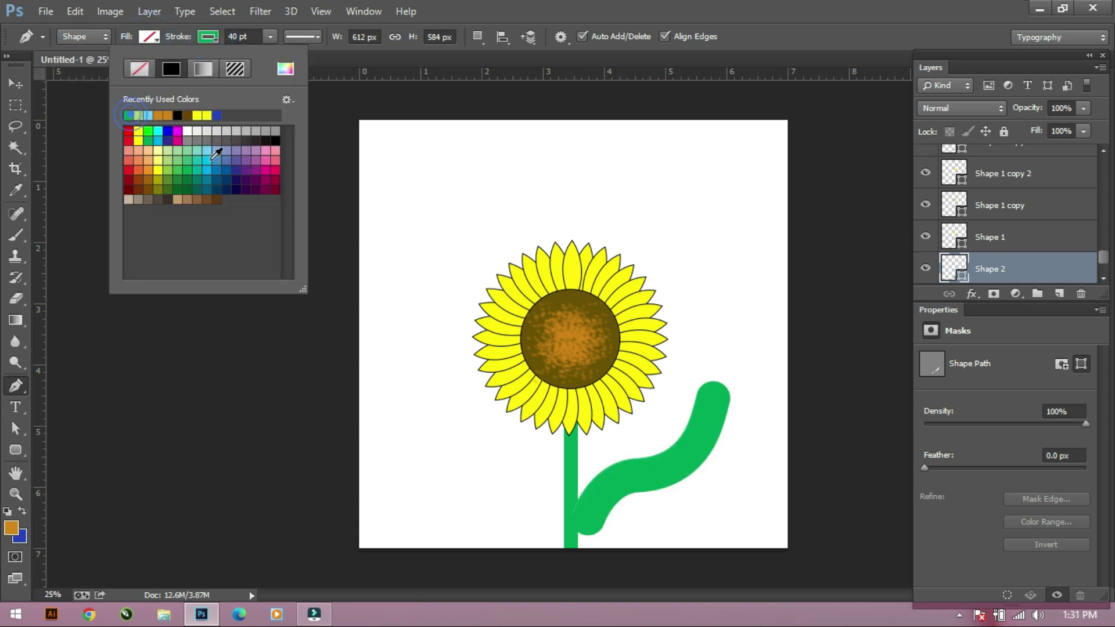
{"action": "left_click", "coordinate": [240, 35]}
{"action": "type", "text": "2"}
{"action": "key", "text": "Return"}
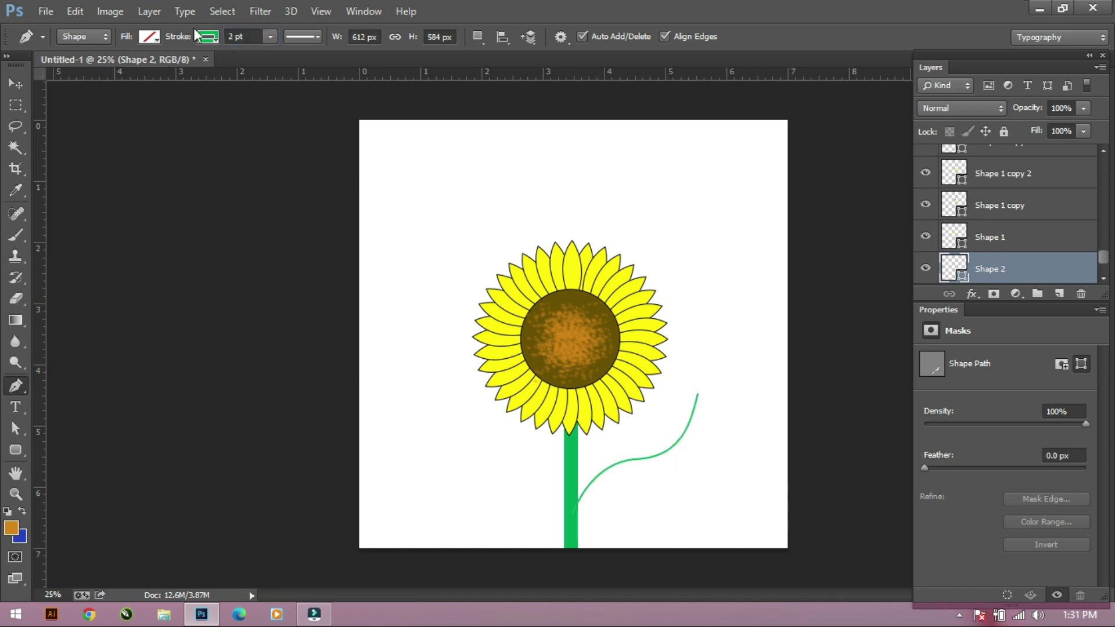
Duplicate the branch, flip it horizontally, and place it on the stem's left side.
{"action": "left_click", "coordinate": [8, 84]}
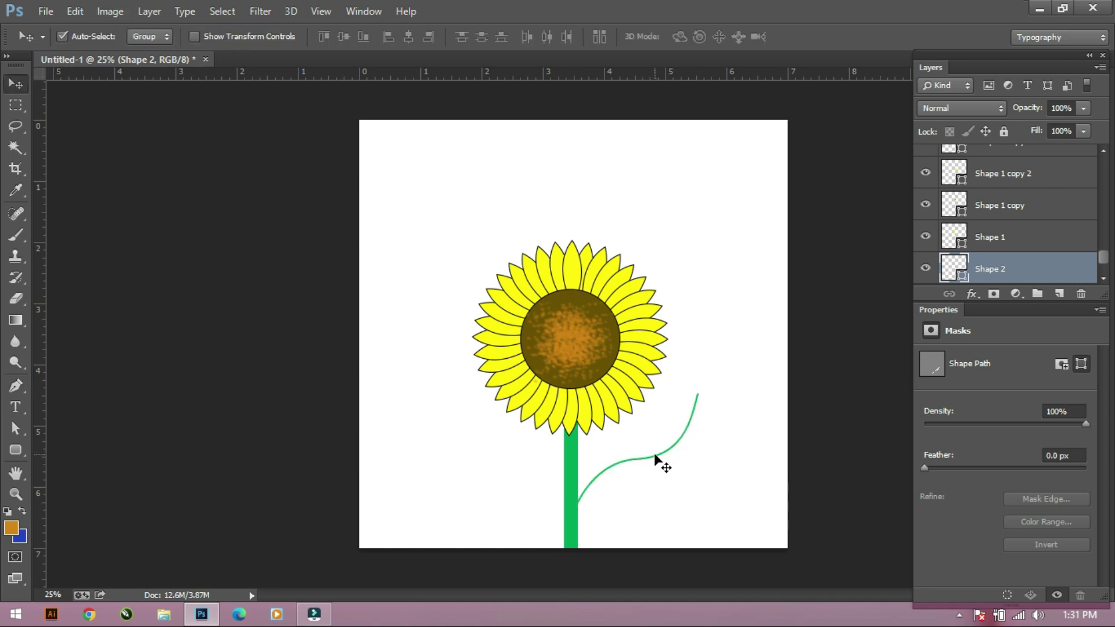
{"action": "left_click_drag", "start_coordinate": [654, 452], "coordinate": [666, 481], "text": "alt"}
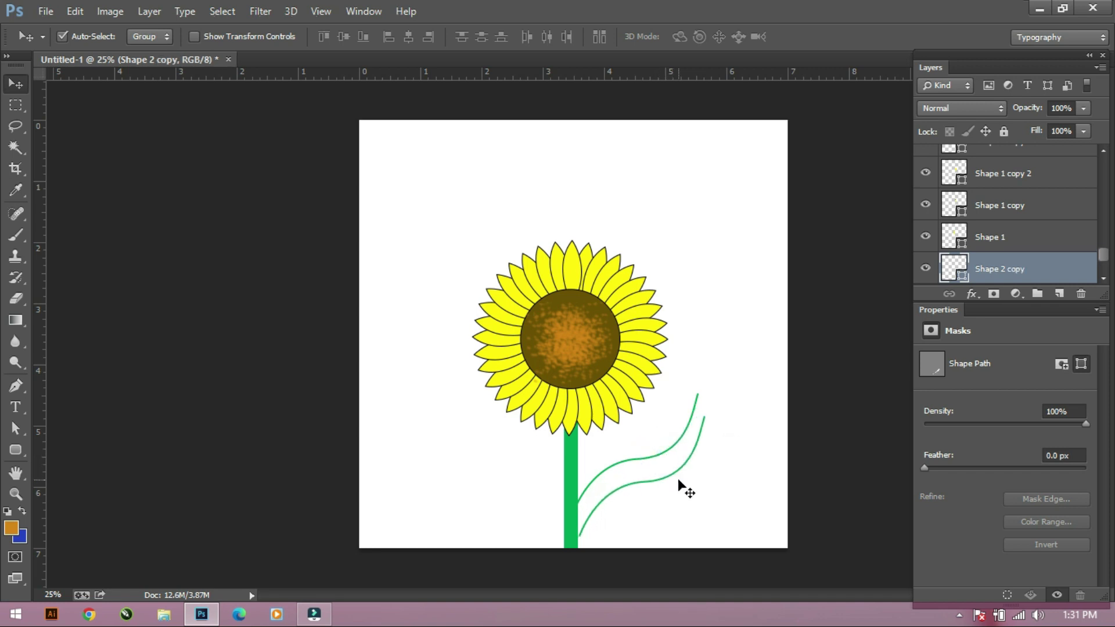
{"action": "key", "text": "ctrl+t"}
{"action": "right_click", "coordinate": [658, 482]}
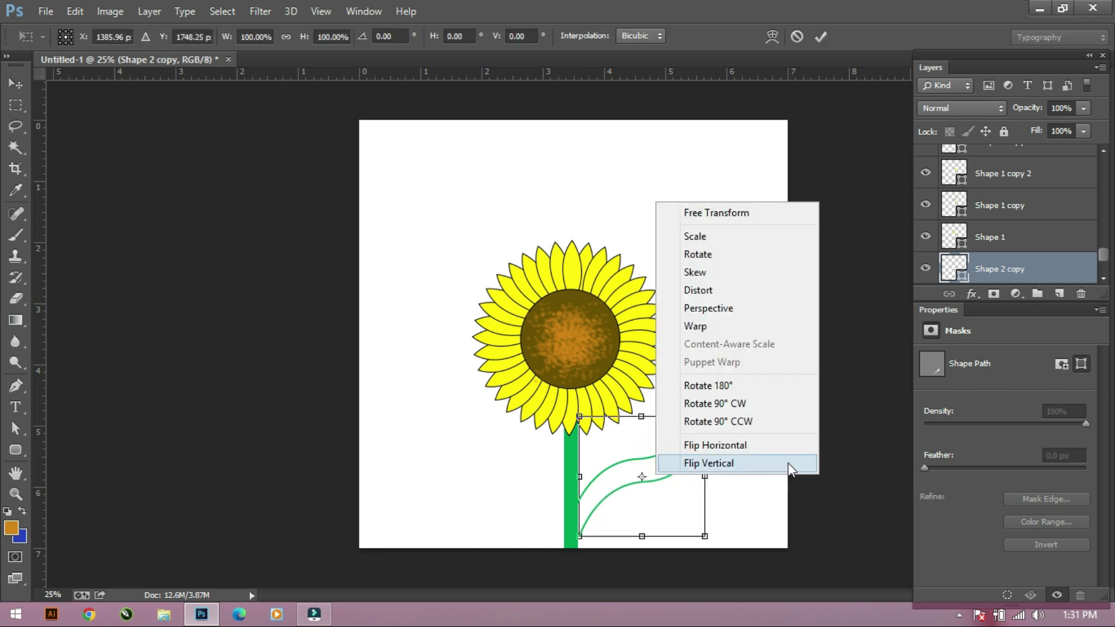
{"action": "left_click", "coordinate": [760, 449]}
{"action": "left_click_drag", "start_coordinate": [684, 497], "coordinate": [545, 494]}
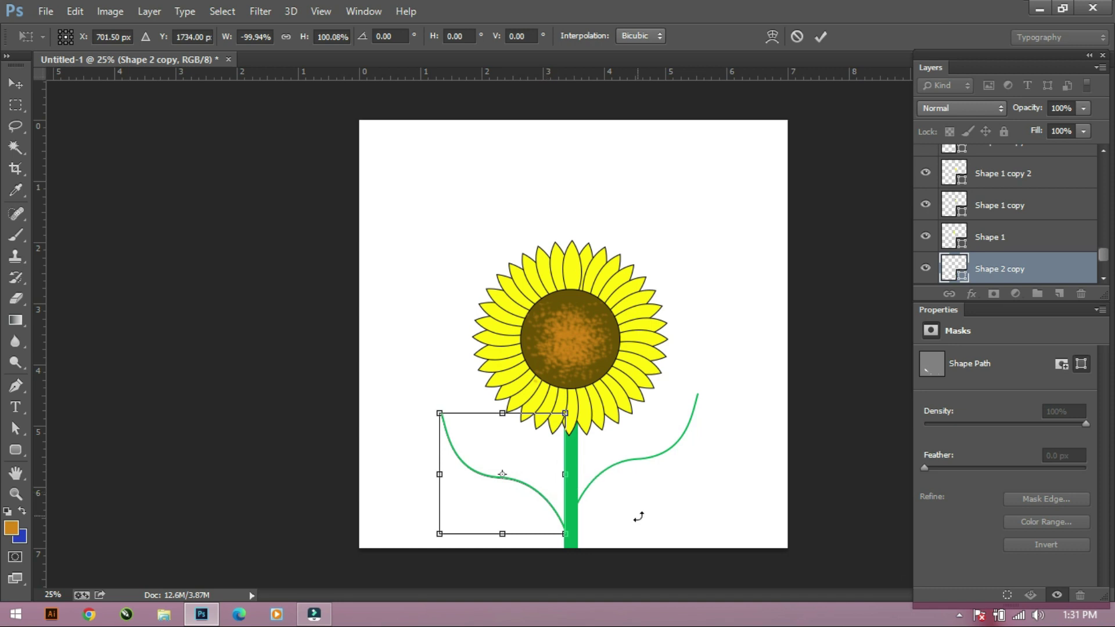
{"action": "key", "text": "Return"}
{"action": "left_click", "coordinate": [568, 267]}
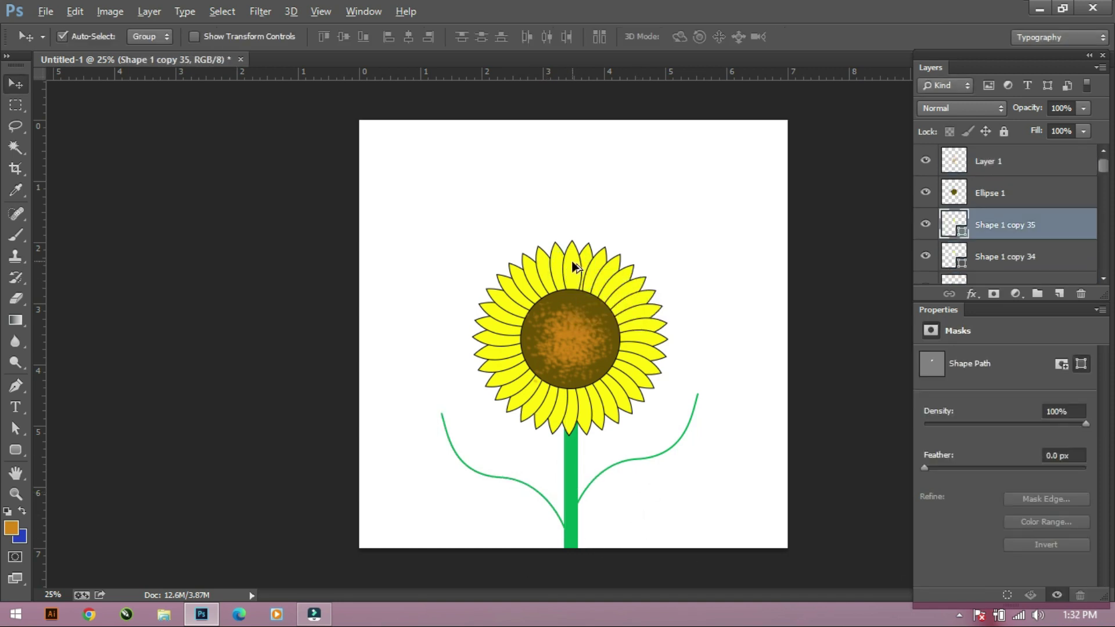
Copy a sunflower petal onto the right branch and duplicate it, angling the second leaf upward.
{"action": "mouse_move", "coordinate": [573, 267]}
{"action": "left_mouse_down"}
{"action": "mouse_move", "coordinate": [700, 446]}
{"action": "mouse_move", "coordinate": [645, 483]}
{"action": "mouse_move", "coordinate": [636, 455]}
{"action": "mouse_move", "coordinate": [680, 436]}
{"action": "left_mouse_up"}
{"action": "key", "text": "ctrl+t"}
{"action": "key", "text": "Return"}
{"action": "key", "text": "ctrl+t"}
{"action": "left_click_drag", "start_coordinate": [612, 463], "coordinate": [617, 445]}
{"action": "key", "text": "Return"}
{"action": "left_click", "coordinate": [642, 477]}
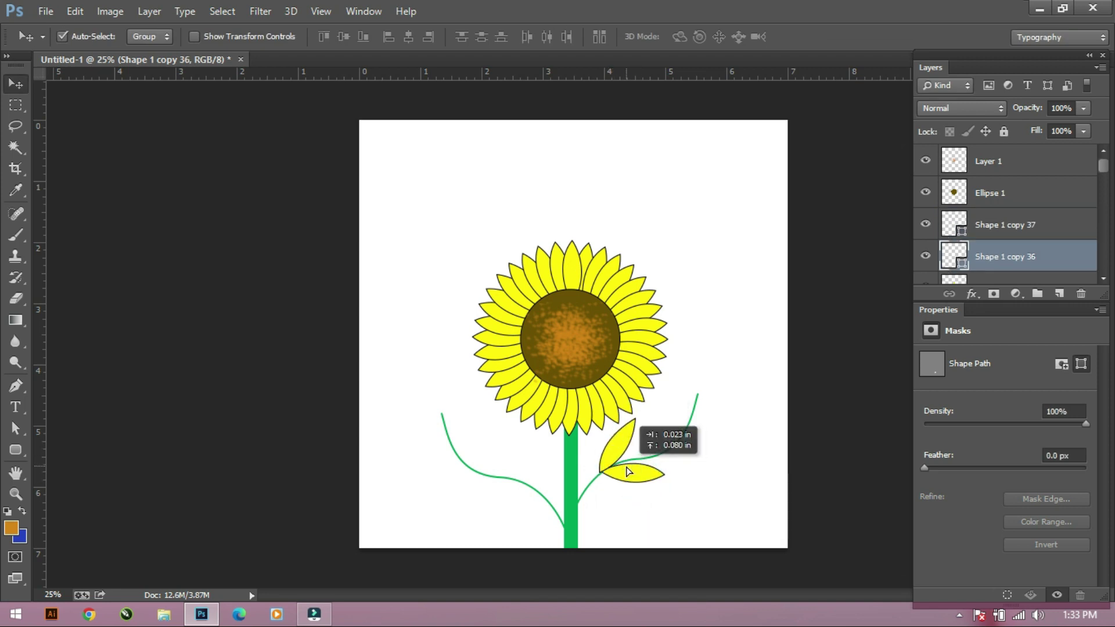
Recolour both petal leaves with the green sampled from the stem.
{"action": "double_click", "coordinate": [955, 225]}
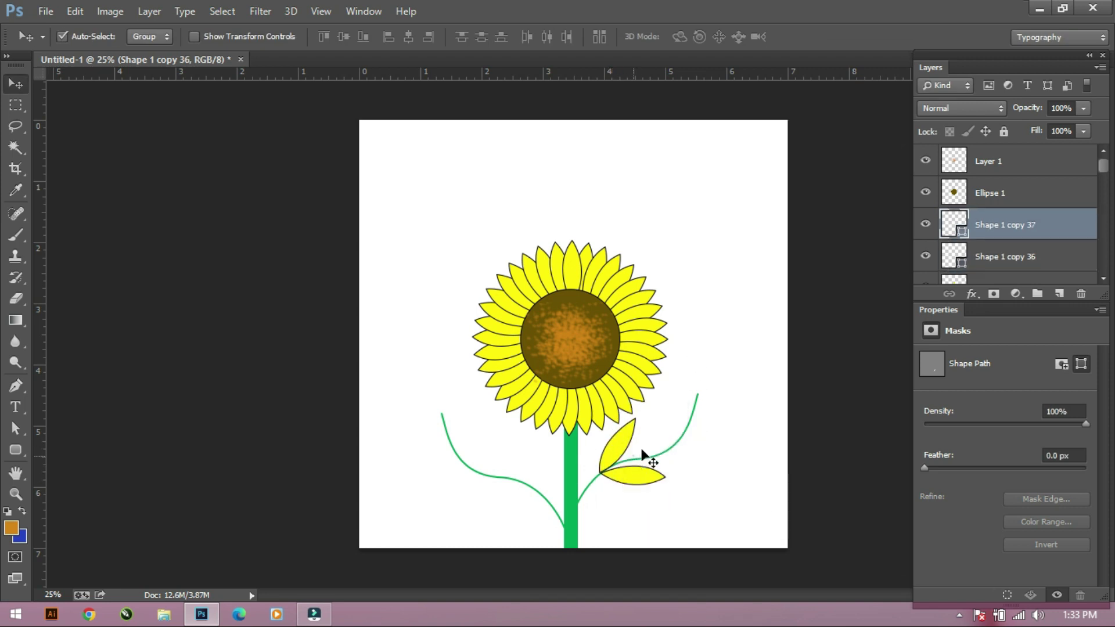
{"action": "left_click", "coordinate": [575, 494]}
{"action": "left_click", "coordinate": [566, 141]}
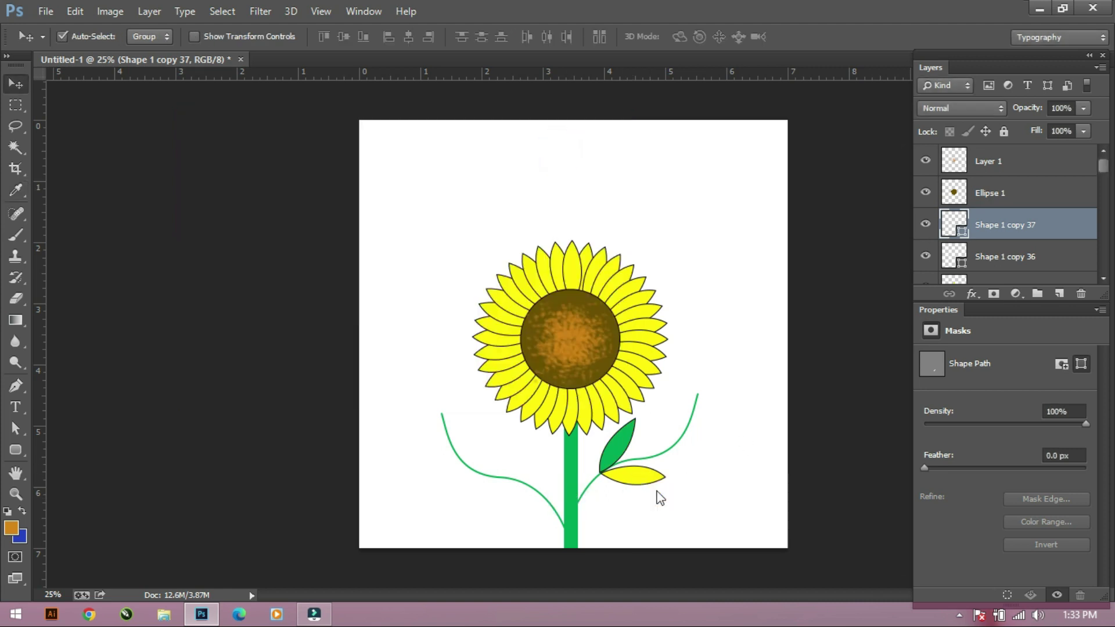
{"action": "double_click", "coordinate": [955, 257]}
{"action": "left_click", "coordinate": [572, 493]}
{"action": "left_click", "coordinate": [567, 116]}
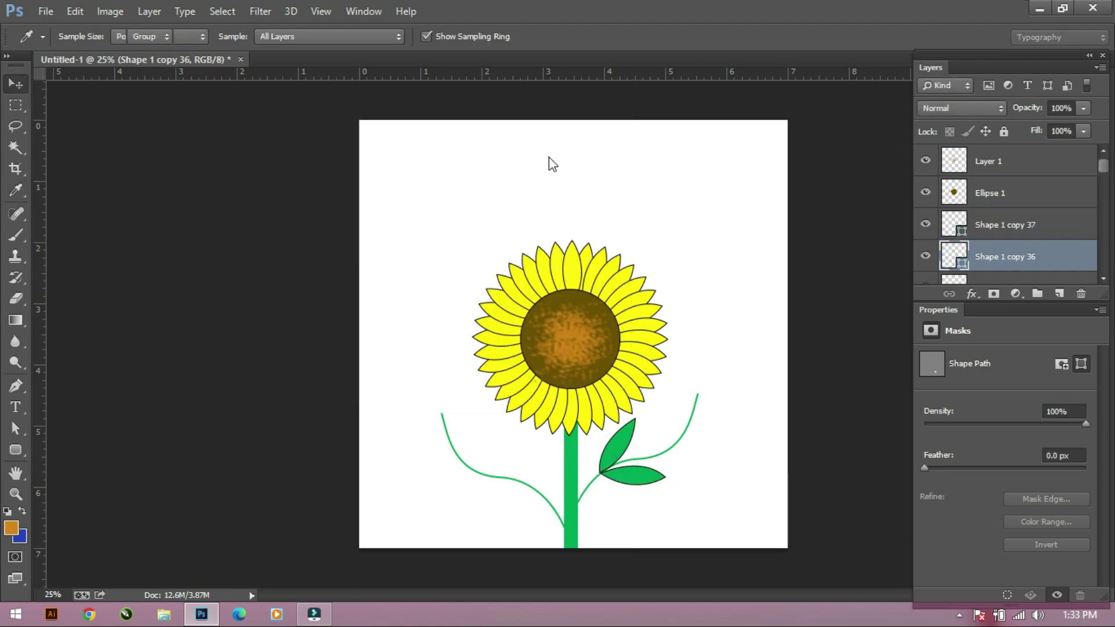
Adjust the leaves' outline and fill colour options, then select both leaf layers.
{"action": "left_click", "coordinate": [22, 384]}
{"action": "left_click", "coordinate": [207, 37]}
{"action": "left_click", "coordinate": [14, 86]}
{"action": "right_click", "coordinate": [618, 436]}
{"action": "left_click", "coordinate": [644, 451]}
{"action": "left_click", "coordinate": [14, 385]}
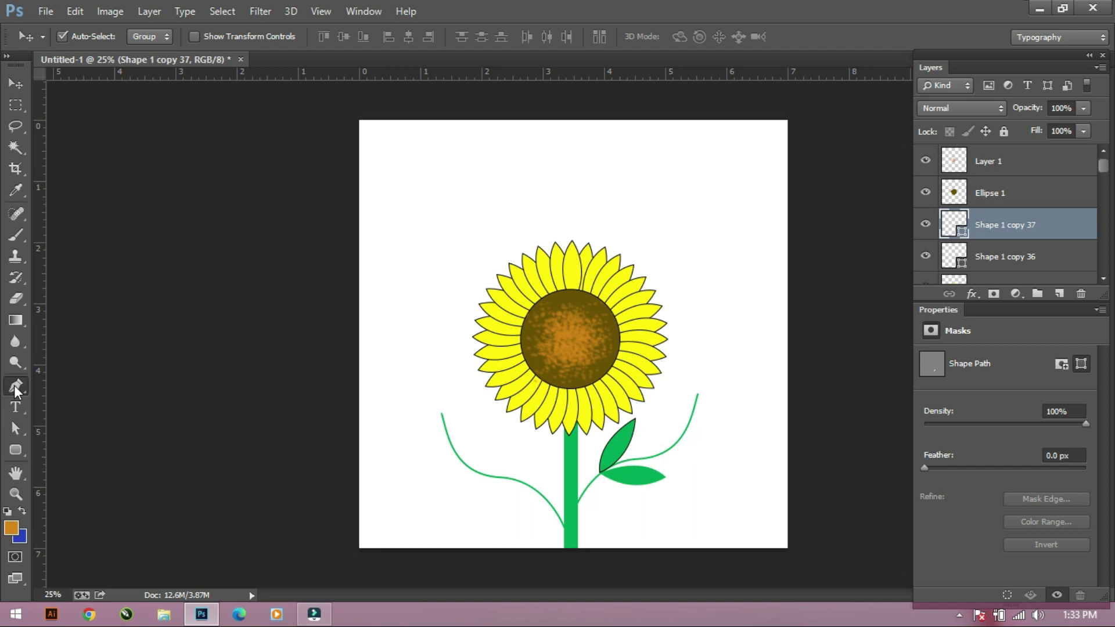
{"action": "left_click", "coordinate": [151, 37]}
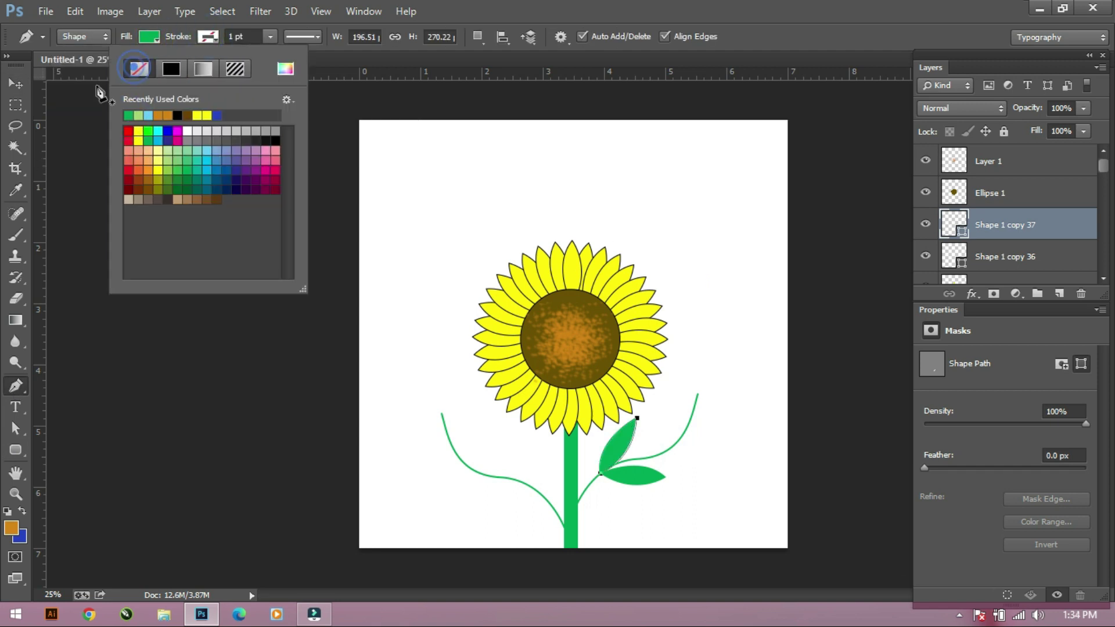
{"action": "left_click", "coordinate": [14, 85]}
{"action": "left_click", "coordinate": [644, 477], "text": "shift"}
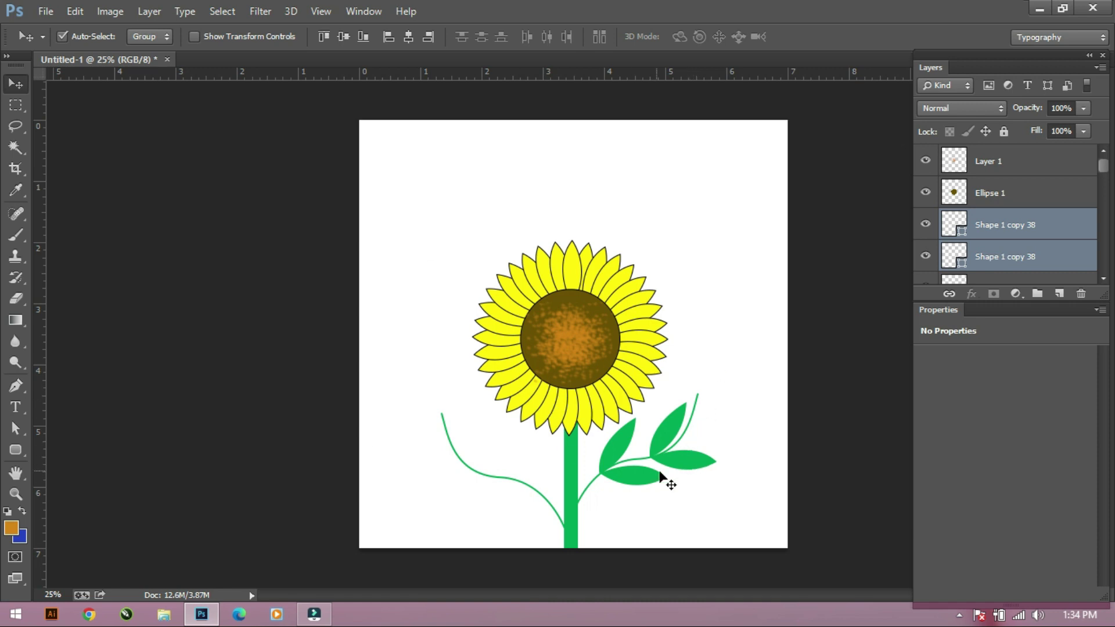
Copy the right-branch leaf pair and rotate it onto the left branch.
{"action": "right_click", "coordinate": [660, 473]}
{"action": "right_click", "coordinate": [635, 444]}
{"action": "left_click", "coordinate": [642, 456]}
{"action": "mouse_move", "coordinate": [691, 464]}
{"action": "left_mouse_down"}
{"action": "mouse_move", "coordinate": [442, 554]}
{"action": "mouse_move", "coordinate": [472, 516]}
{"action": "left_mouse_up"}
{"action": "key", "text": "ctrl+t"}
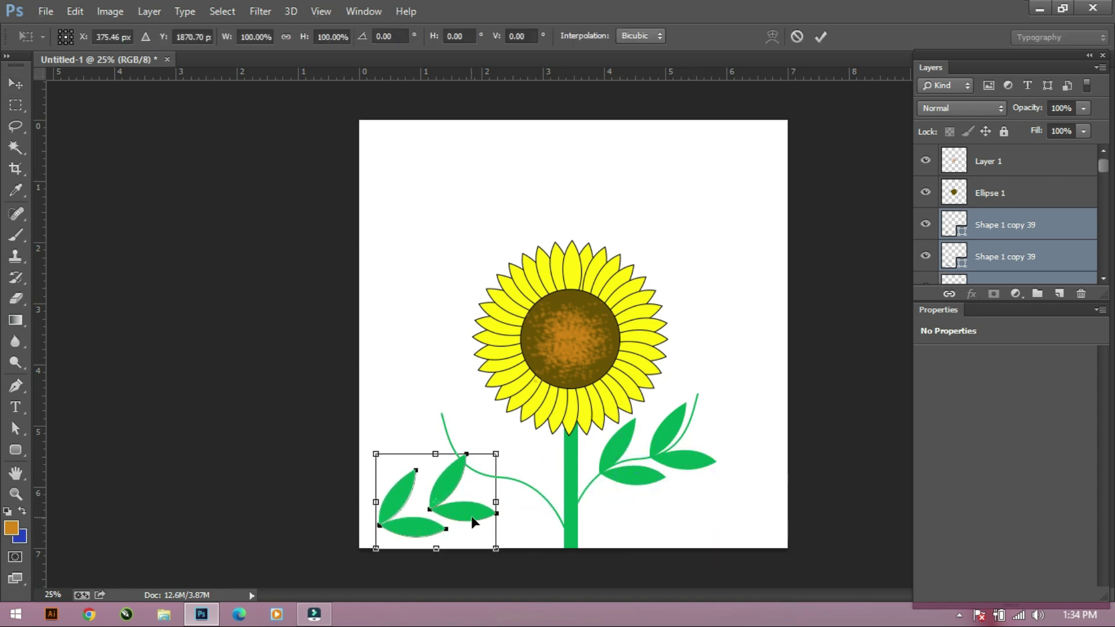
{"action": "mouse_move", "coordinate": [401, 407]}
{"action": "left_mouse_down"}
{"action": "mouse_move", "coordinate": [468, 516]}
{"action": "mouse_move", "coordinate": [567, 493]}
{"action": "left_mouse_up"}
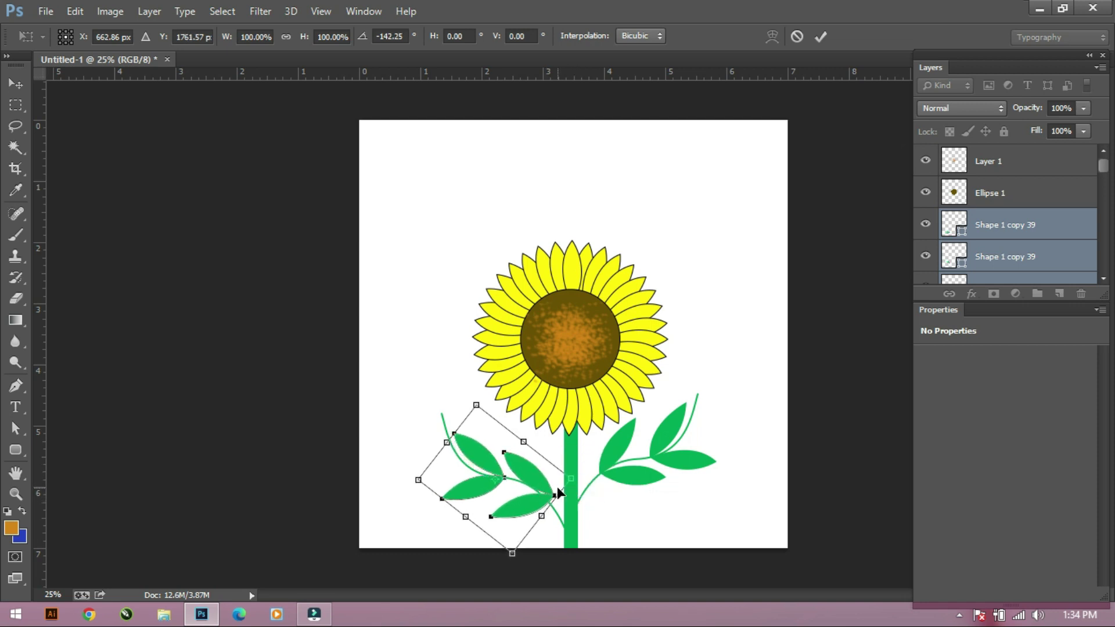
{"action": "key", "text": "Return"}
Rotate the lower-left leaf along the branch and add a copy pointing upward beside the stem.
{"action": "key", "text": "ctrl+plus"}
{"action": "key", "text": "ctrl+plus"}
{"action": "left_click", "coordinate": [478, 441]}
{"action": "key", "text": "ctrl+t"}
{"action": "mouse_move", "coordinate": [511, 442]}
{"action": "left_mouse_down"}
{"action": "mouse_move", "coordinate": [499, 414]}
{"action": "mouse_move", "coordinate": [479, 422]}
{"action": "left_mouse_up"}
{"action": "key", "text": "Return"}
{"action": "key", "text": "ctrl+t"}
{"action": "left_click_drag", "start_coordinate": [508, 328], "coordinate": [580, 378]}
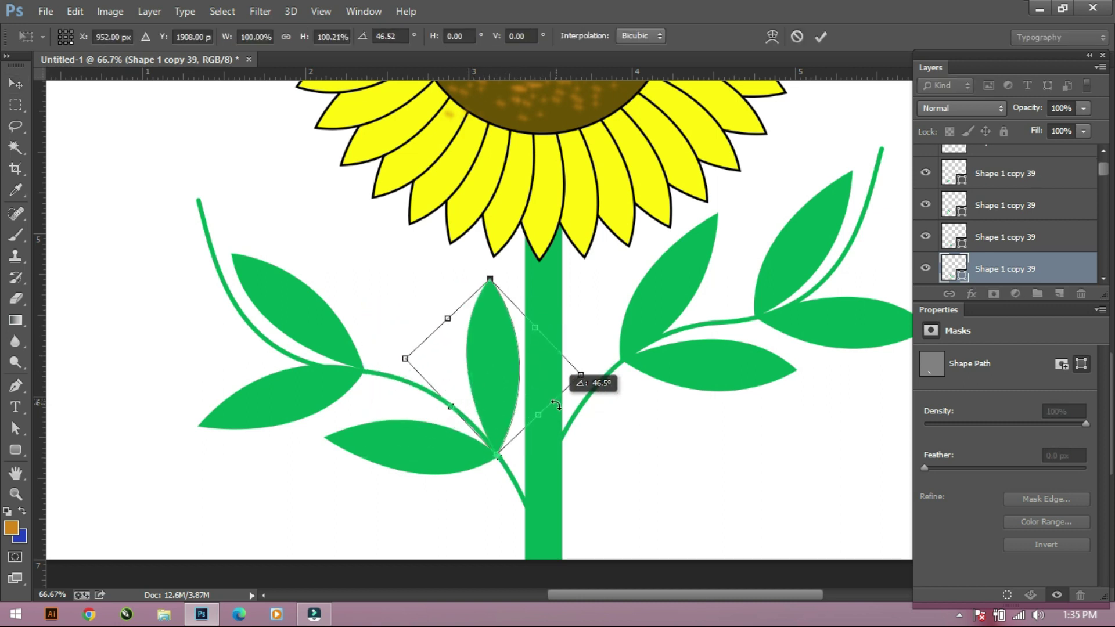
{"action": "key", "text": "Return"}
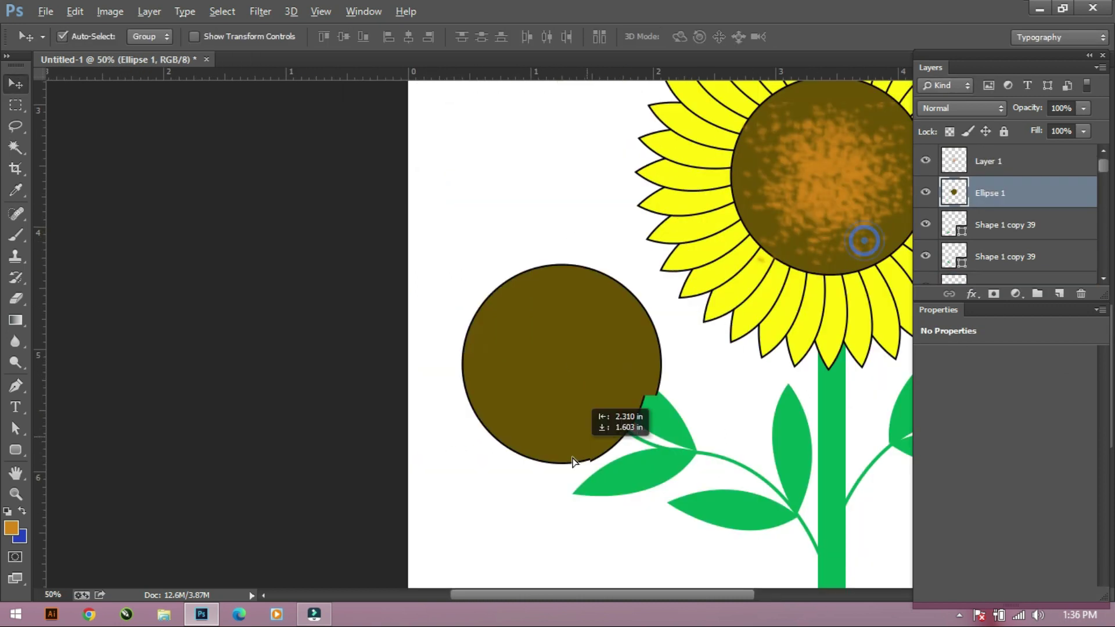
Shrink the copied brown centre and position it at the left branch tip.
{"action": "left_click_drag", "start_coordinate": [574, 389], "coordinate": [561, 400]}
{"action": "left_click_drag", "start_coordinate": [531, 420], "coordinate": [531, 370]}
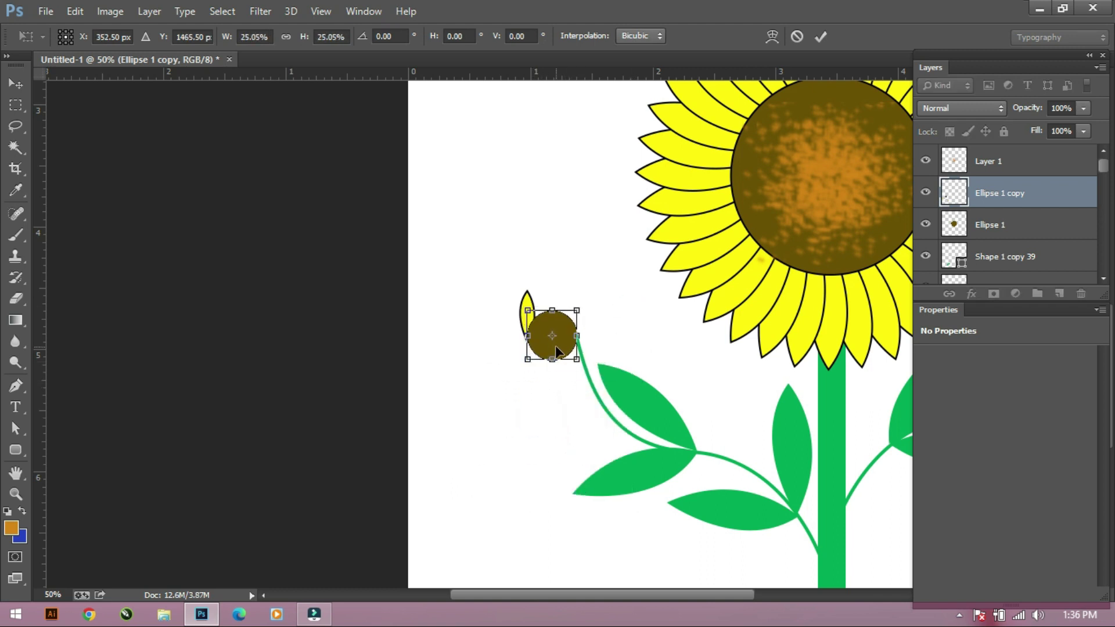
{"action": "scroll", "coordinate": [555, 345], "scroll_direction": "up", "scroll_amount": 5}
{"action": "left_click_drag", "start_coordinate": [759, 348], "coordinate": [454, 431]}
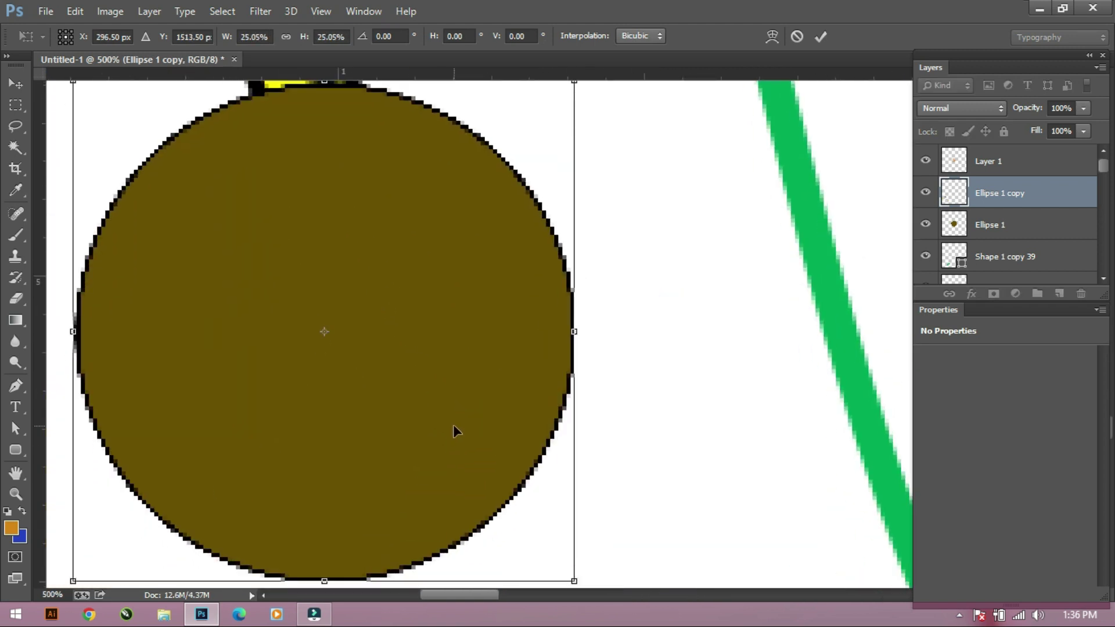
{"action": "scroll", "coordinate": [453, 431], "scroll_direction": "down", "scroll_amount": 3}
{"action": "left_click_drag", "start_coordinate": [580, 244], "coordinate": [543, 251]}
{"action": "key", "text": "Return"}
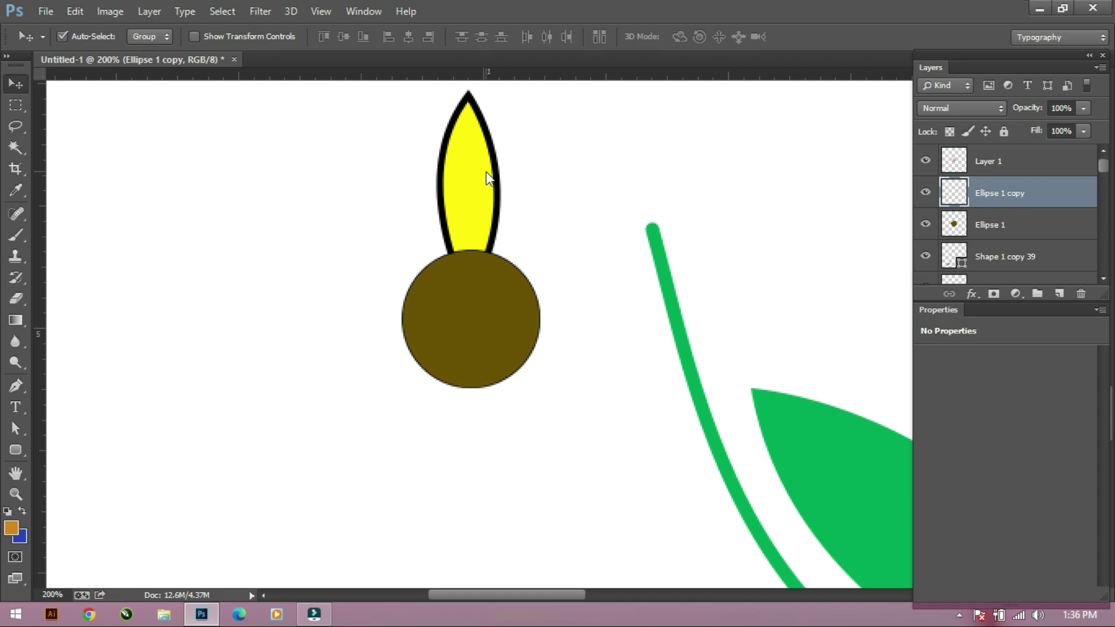
Ring the small centre with yellow petals, each duplicated and rotated about 10 degrees.
{"action": "left_click", "coordinate": [488, 180]}
{"action": "key", "text": "ctrl+alt+t"}
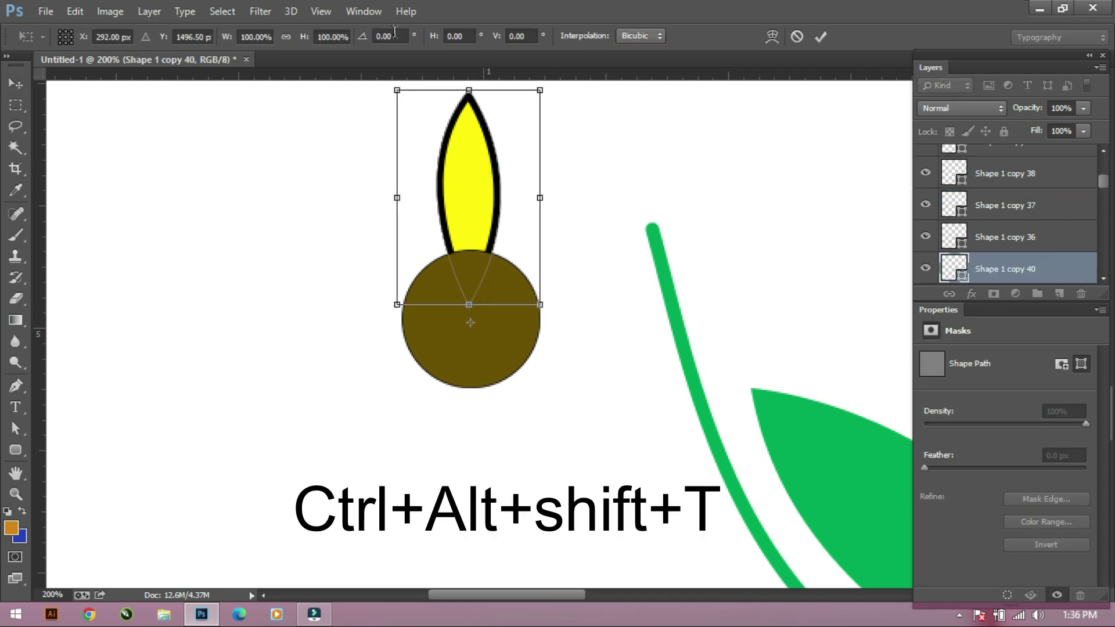
{"action": "left_click_drag", "start_coordinate": [530, 144], "coordinate": [571, 112]}
{"action": "key", "text": "Return"}
{"action": "key", "text": "ctrl+alt+shift+t"}
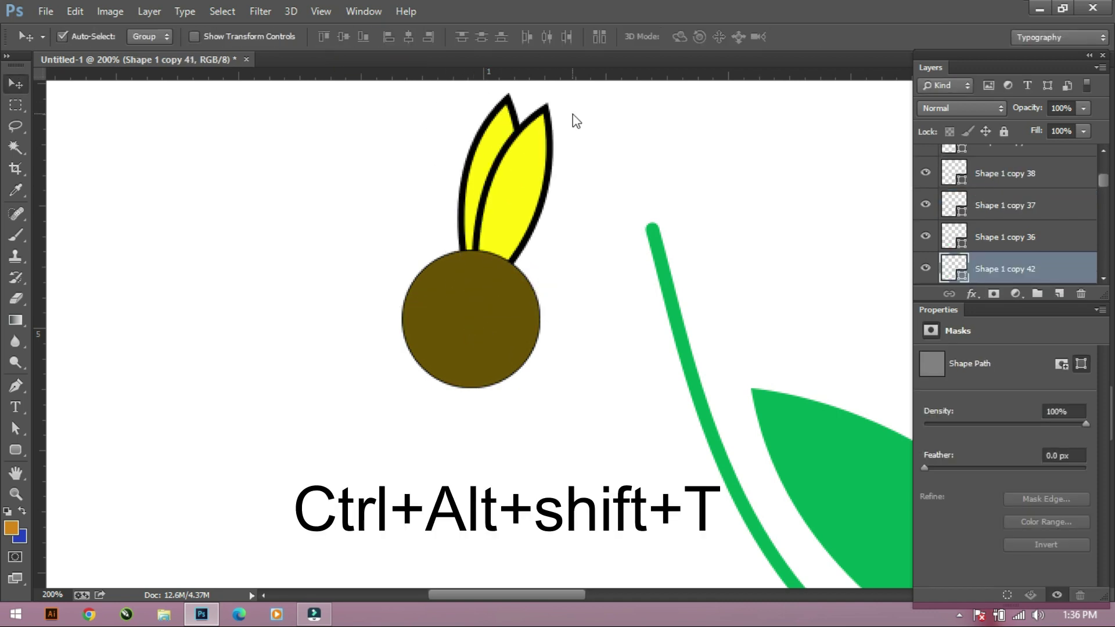
{"action": "key", "text": "ctrl+alt+shift+t"}
{"action": "key", "text": "ctrl+alt+shift+t"}
{"action": "key", "text": "ctrl+alt+shift+t"}
{"action": "key", "text": "ctrl+alt+shift+t"}
{"action": "key", "text": "ctrl+alt+shift+t"}
{"action": "key", "text": "ctrl+alt+shift+t"}
{"action": "key", "text": "ctrl+alt+shift+t"}
{"action": "key", "text": "ctrl+alt+shift+t"}
{"action": "key", "text": "ctrl+alt+shift+t"}
{"action": "key", "text": "ctrl+alt+shift+t"}
{"action": "key", "text": "ctrl+alt+shift+t"}
{"action": "key", "text": "ctrl+alt+shift+t"}
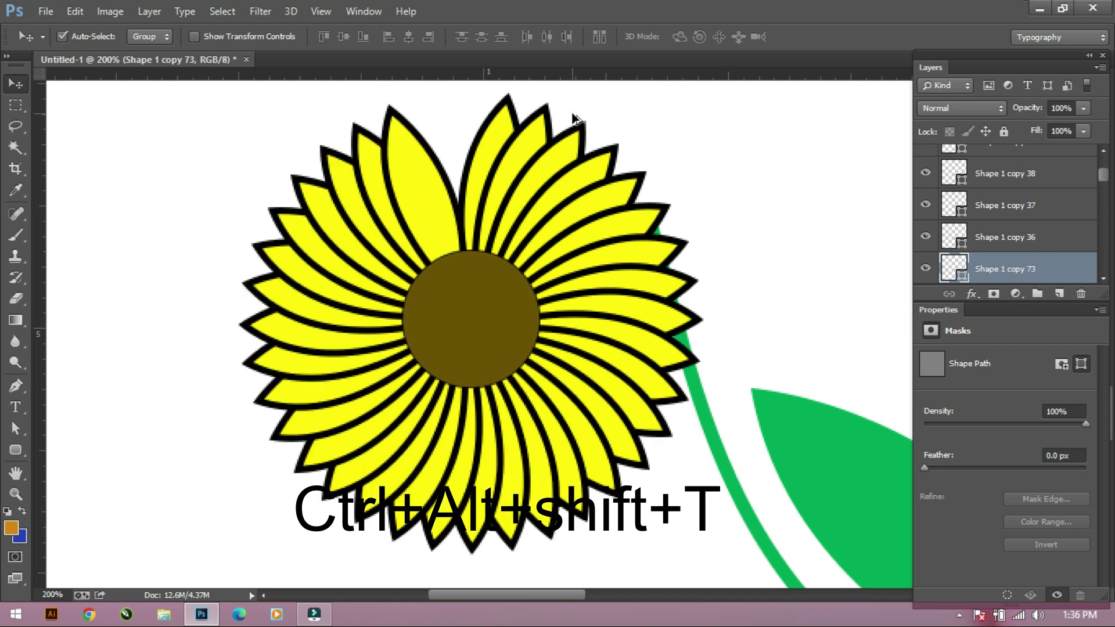
{"action": "key", "text": "ctrl+alt+shift+t"}
{"action": "key", "text": "ctrl+alt+shift+t"}
{"action": "key", "text": "ctrl+alt+shift+t"}
{"action": "key", "text": "ctrl+minus"}
{"action": "key", "text": "ctrl+minus"}
Copy the small sunflower's layers onto the right branch tip.
{"action": "key", "text": "ctrl+minus"}
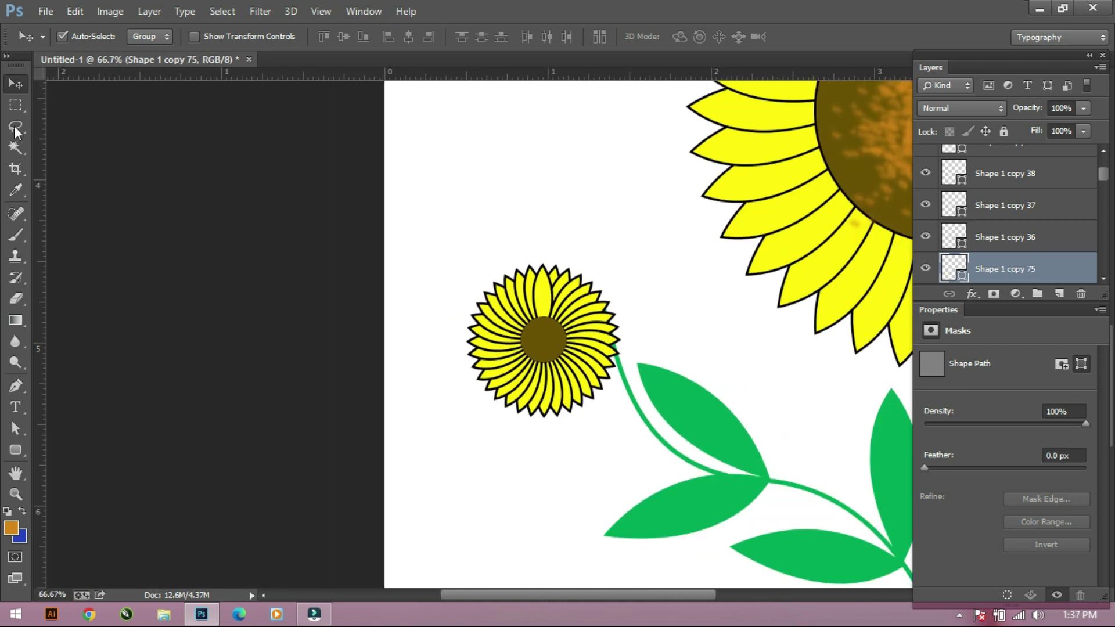
{"action": "left_click_drag", "start_coordinate": [453, 256], "coordinate": [601, 456]}
{"action": "mouse_move", "coordinate": [566, 393]}
{"action": "left_mouse_down"}
{"action": "mouse_move", "coordinate": [613, 343]}
{"action": "mouse_move", "coordinate": [484, 441]}
{"action": "mouse_move", "coordinate": [667, 383]}
{"action": "left_mouse_up"}
{"action": "key", "text": "ctrl+minus"}
{"action": "key", "text": "ctrl+minus"}
{"action": "key", "text": "ctrl+minus"}
Rotate one right-branch leaf so it points upward.
{"action": "key", "text": "ctrl+plus"}
{"action": "key", "text": "ctrl+plus"}
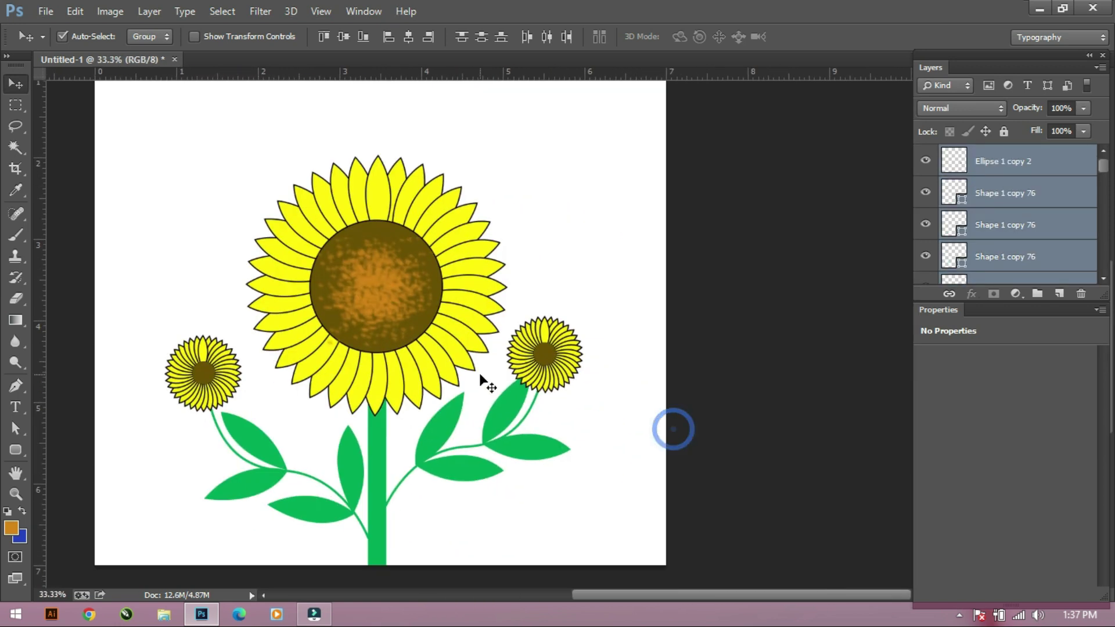
{"action": "key", "text": "ctrl+plus"}
{"action": "key", "text": "ctrl+plus"}
{"action": "left_click", "coordinate": [459, 501]}
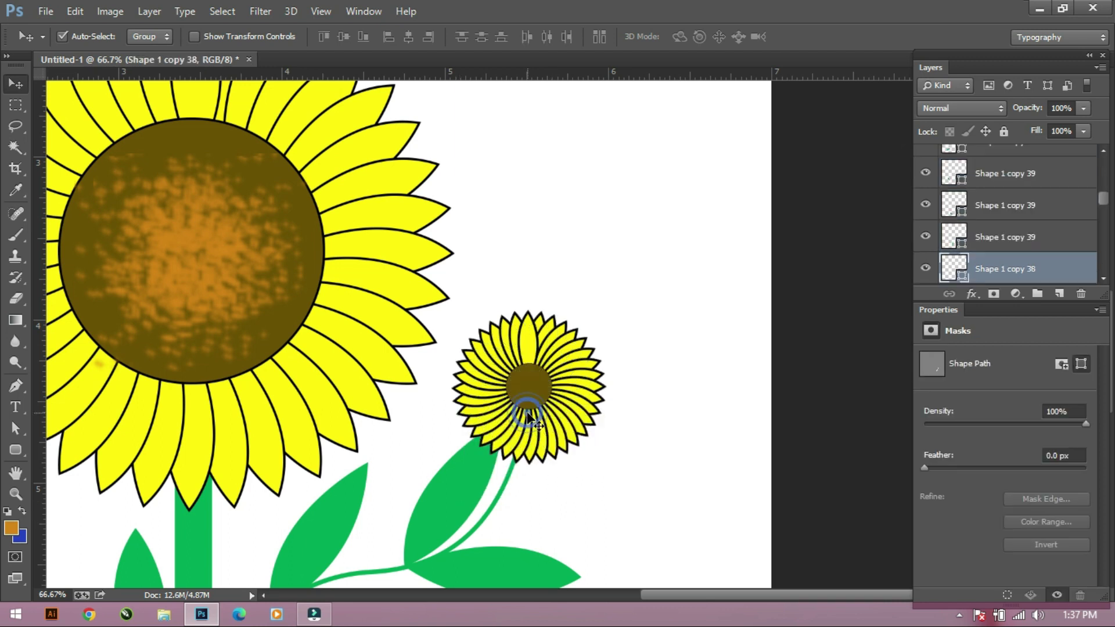
{"action": "key", "text": "ctrl+t"}
{"action": "left_click_drag", "start_coordinate": [511, 417], "coordinate": [456, 373]}
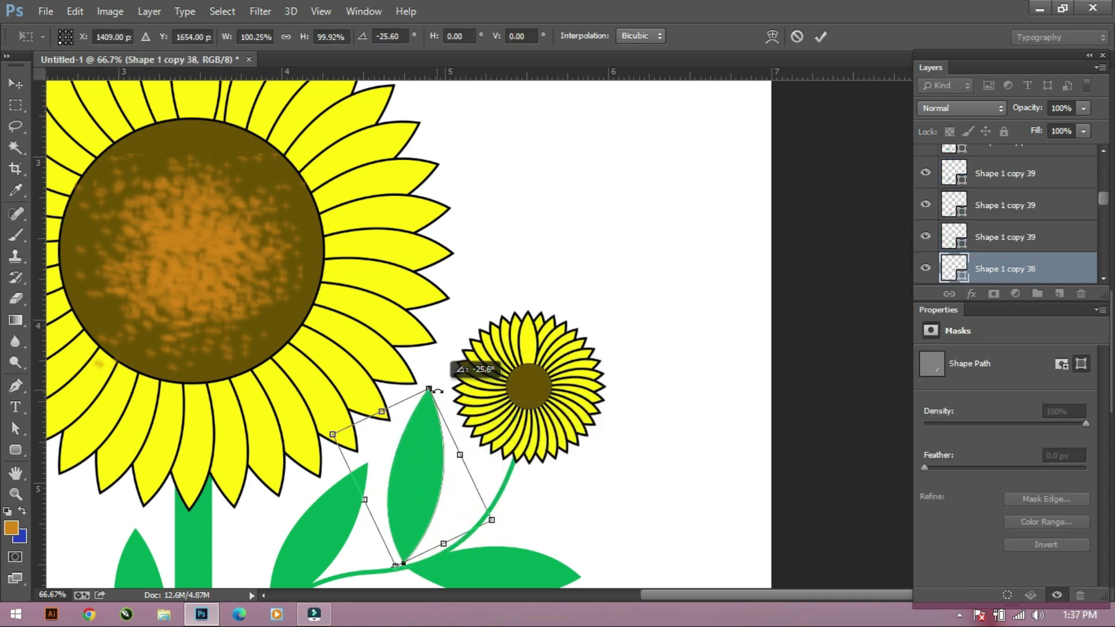
{"action": "double_click", "coordinate": [443, 397]}
{"action": "key", "text": "ctrl+minus"}
{"action": "key", "text": "ctrl+minus"}
{"action": "key", "text": "ctrl+minus"}
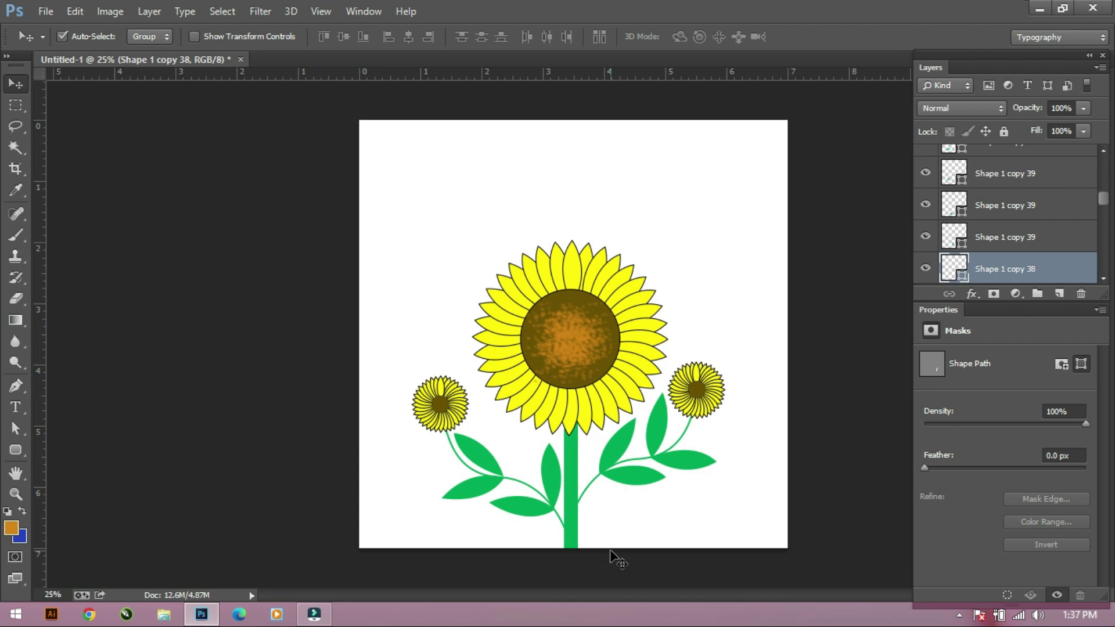
{"action": "key", "text": "ctrl+minus"}
Create a text layer with the Horizontal Type tool below the flower.
{"action": "left_click", "coordinate": [15, 406]}
{"action": "left_click", "coordinate": [604, 461]}
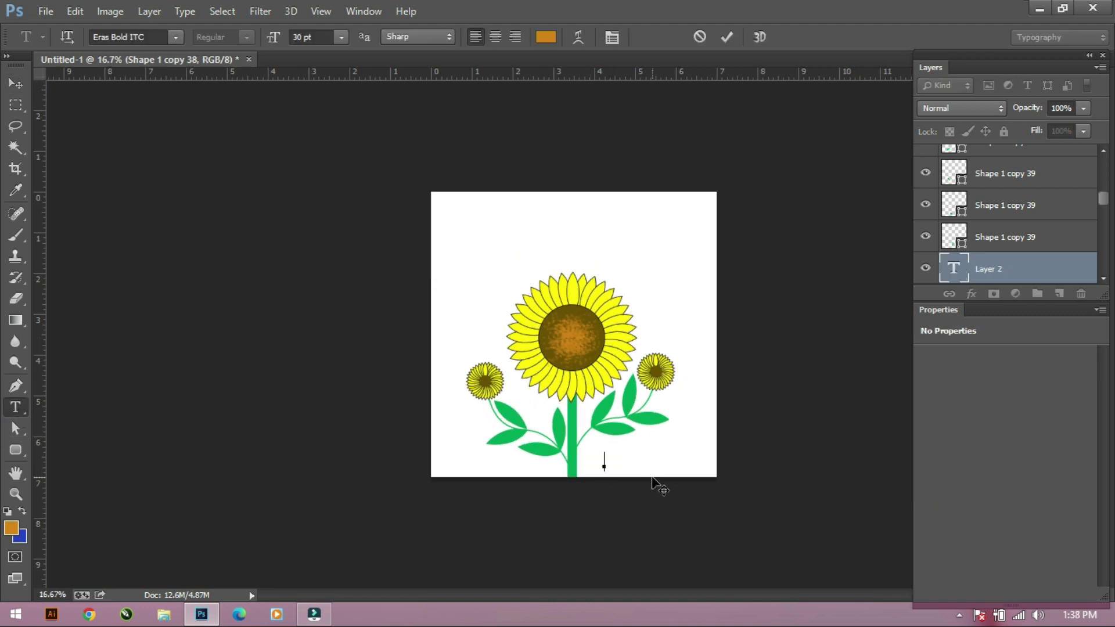